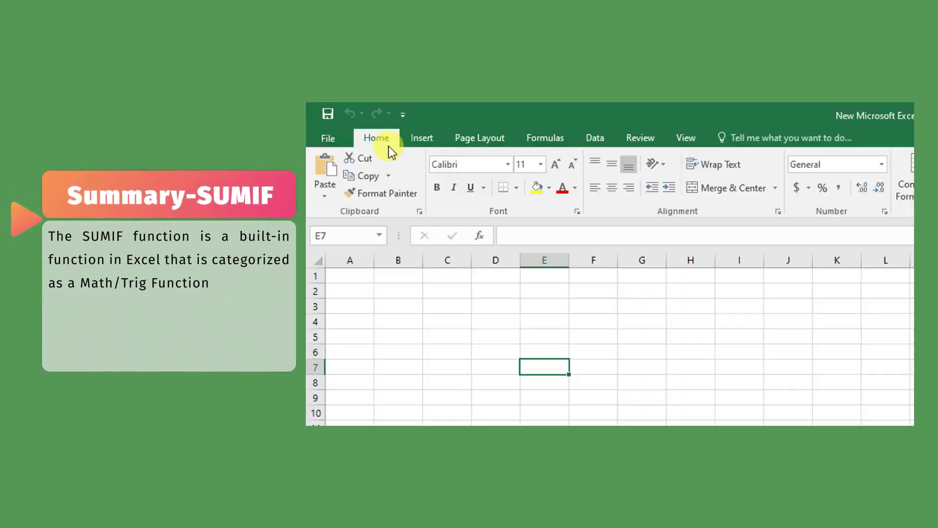
Browse the Math & Trig function list on the Formulas tab
{"action": "left_click", "coordinate": [541, 138]}
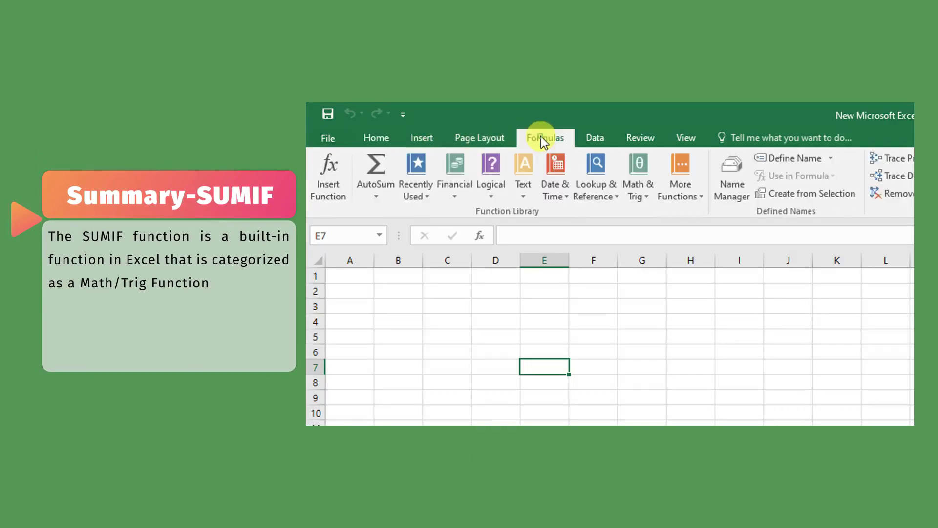
{"action": "left_click", "coordinate": [634, 181]}
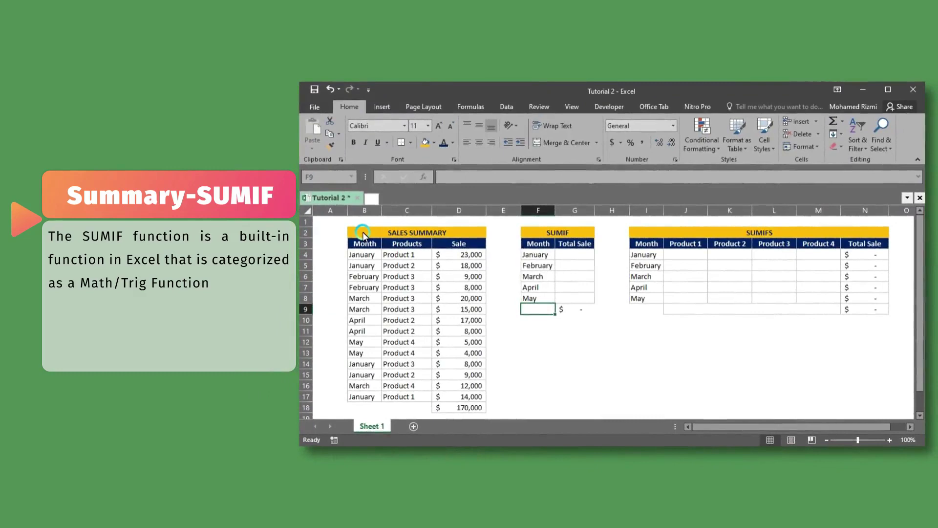
Review the Sales Summary's Month and Sale columns and the 170,000 sales total
{"action": "left_click", "coordinate": [441, 234]}
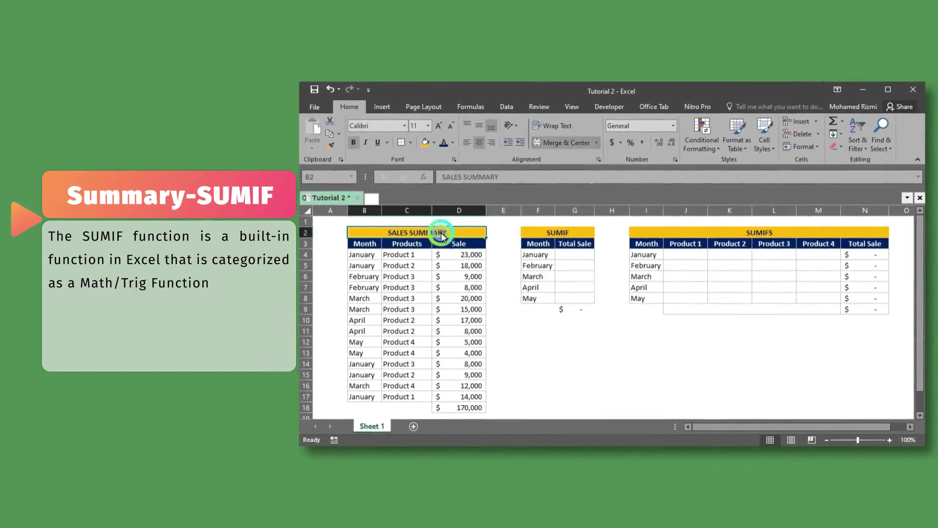
{"action": "left_click", "coordinate": [567, 230]}
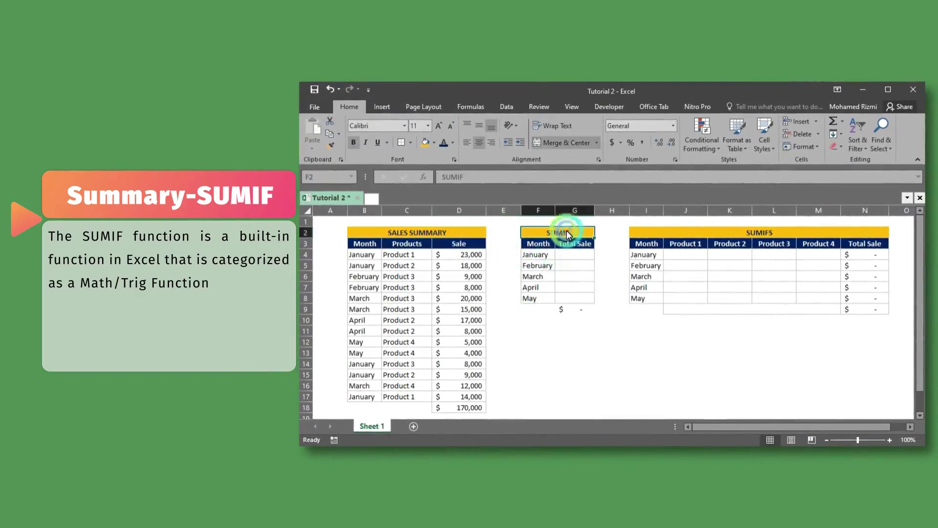
{"action": "left_click", "coordinate": [432, 237]}
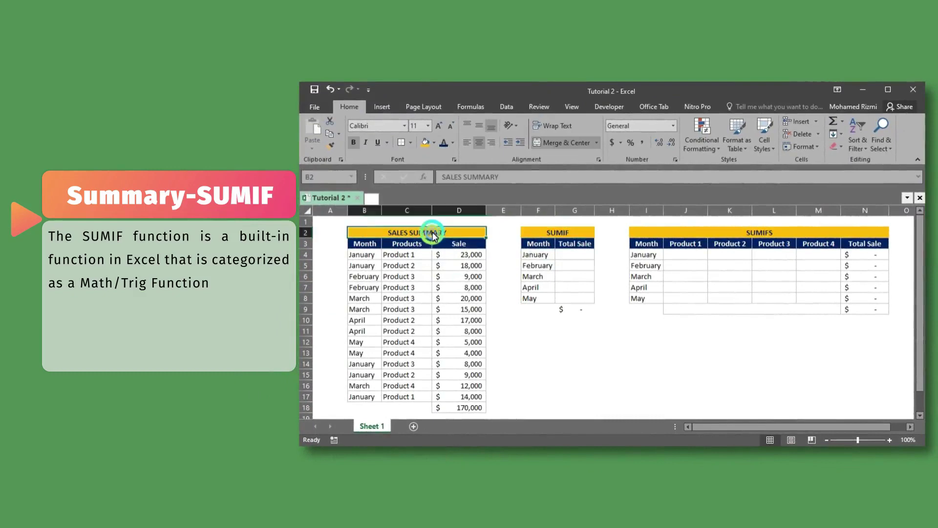
{"action": "left_click", "coordinate": [364, 248]}
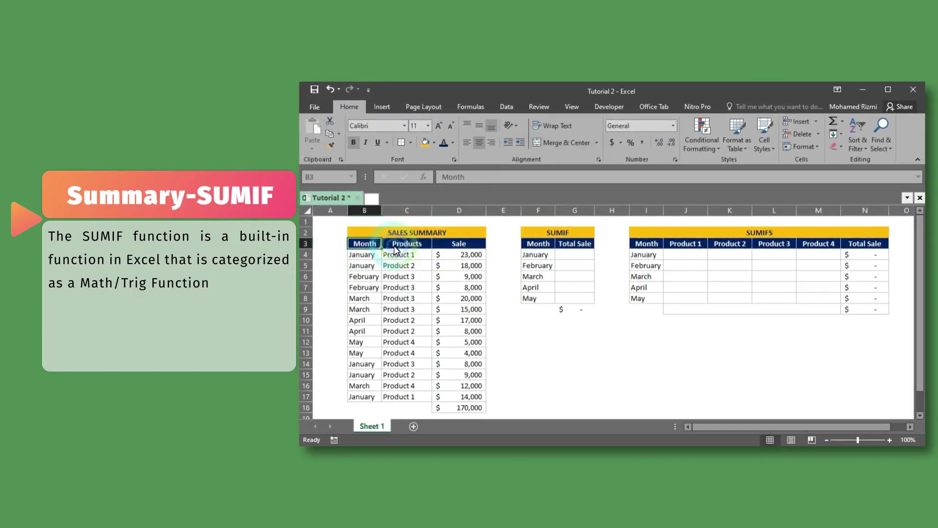
{"action": "left_click", "coordinate": [408, 244]}
{"action": "left_click", "coordinate": [447, 244]}
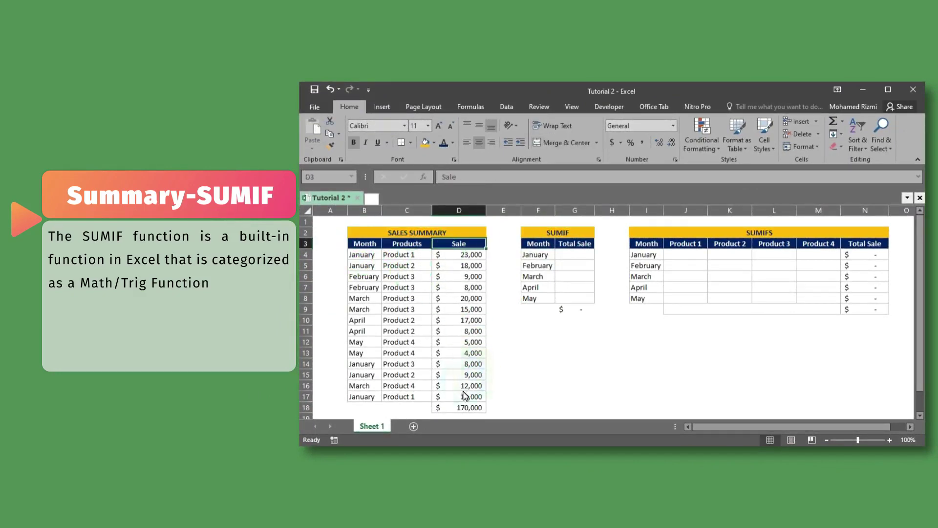
{"action": "left_click", "coordinate": [463, 408]}
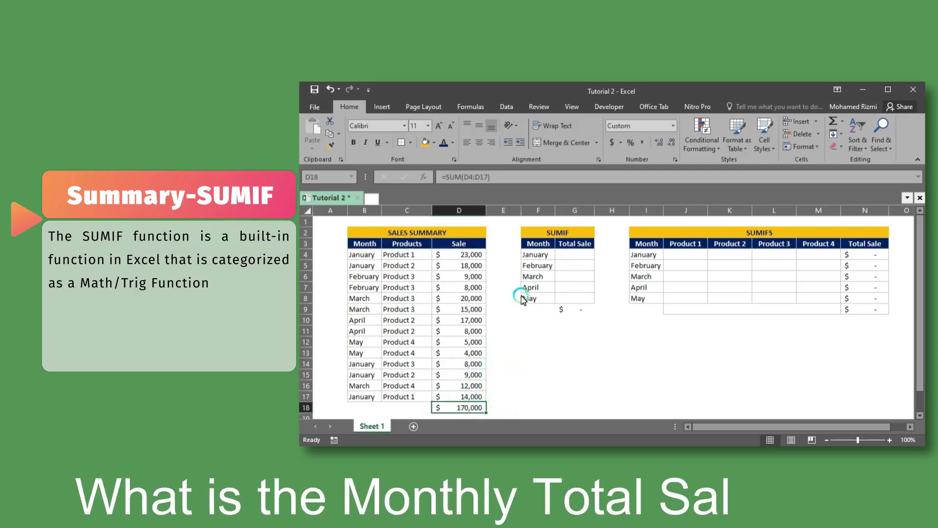
Review the SUMIF and SUMIFS tables and select January's Total Sale cell G4
{"action": "left_click_drag", "start_coordinate": [542, 255], "coordinate": [566, 299]}
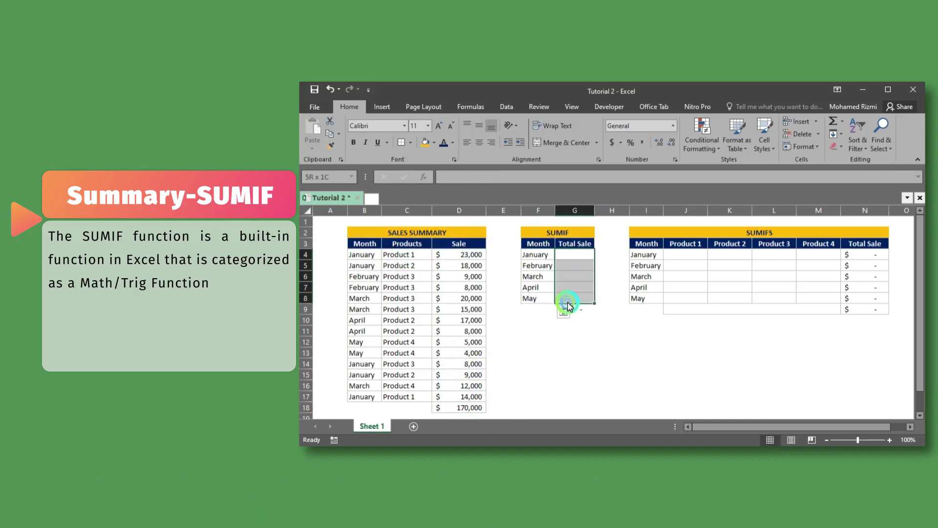
{"action": "left_click", "coordinate": [556, 234]}
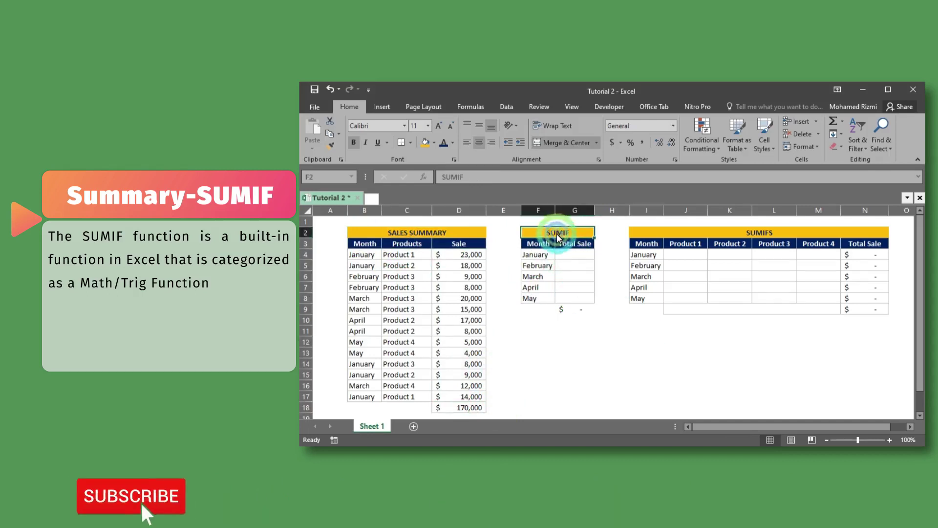
{"action": "left_click", "coordinate": [694, 238]}
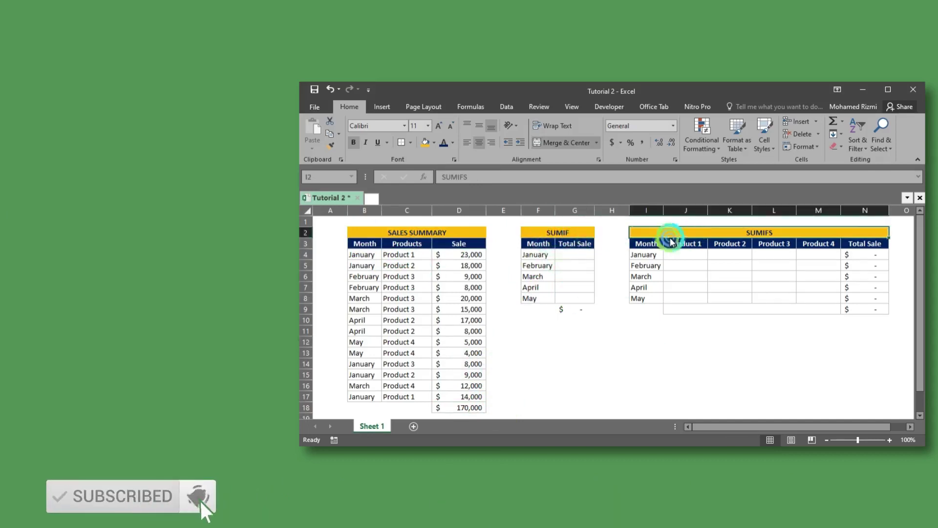
{"action": "left_click", "coordinate": [578, 236]}
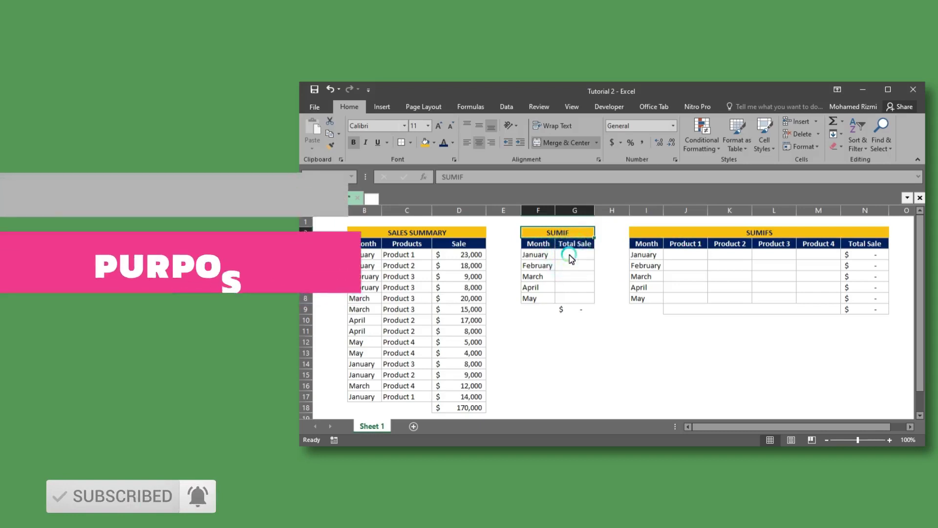
{"action": "left_click", "coordinate": [570, 256]}
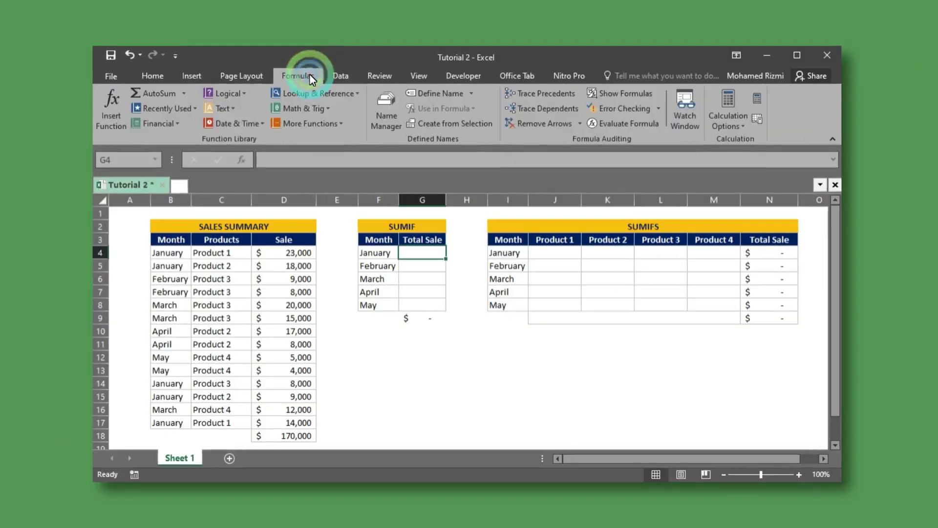
Insert the SUMIF function from Math & Trig into January's Total Sale cell
{"action": "left_click", "coordinate": [325, 108]}
{"action": "scroll", "coordinate": [313, 337], "scroll_direction": "down", "scroll_amount": 12}
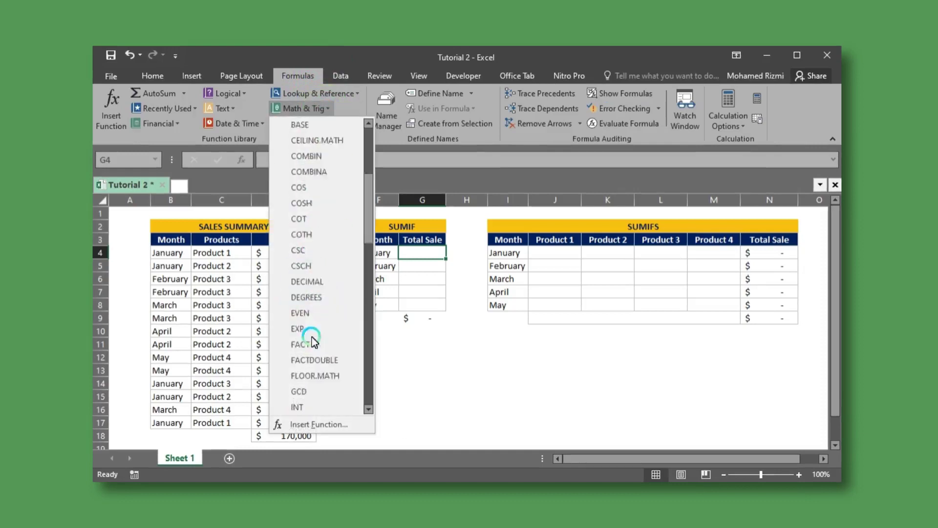
{"action": "scroll", "coordinate": [317, 348], "scroll_direction": "down", "scroll_amount": 5}
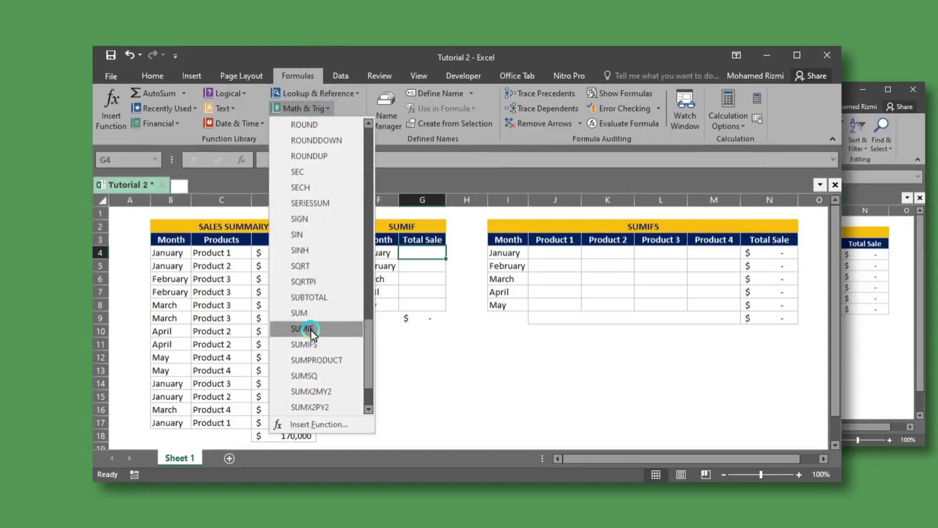
{"action": "left_click", "coordinate": [312, 330]}
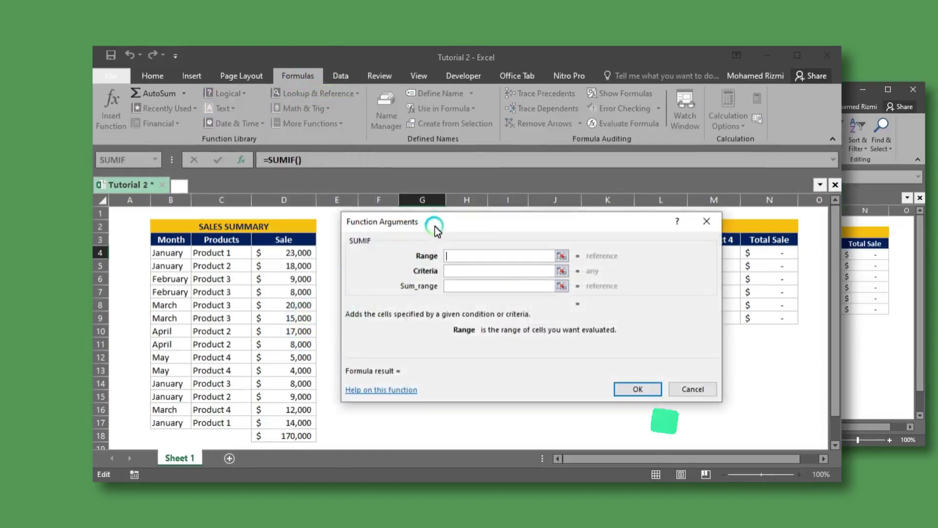
{"action": "left_click_drag", "start_coordinate": [435, 227], "coordinate": [463, 219]}
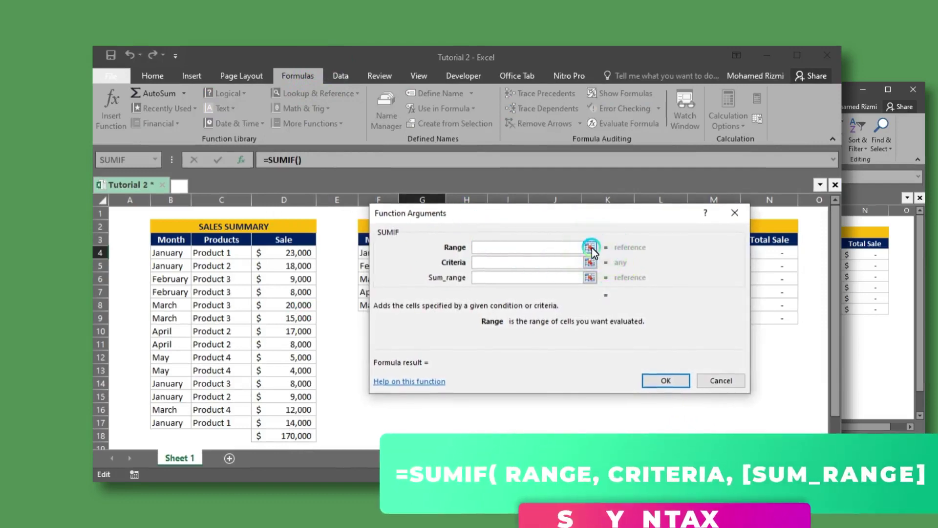
Set SUMIF range B4:B17, criterion F4 and sum range D4:D17, giving $72,000
{"action": "left_click_drag", "start_coordinate": [529, 225], "coordinate": [517, 261]}
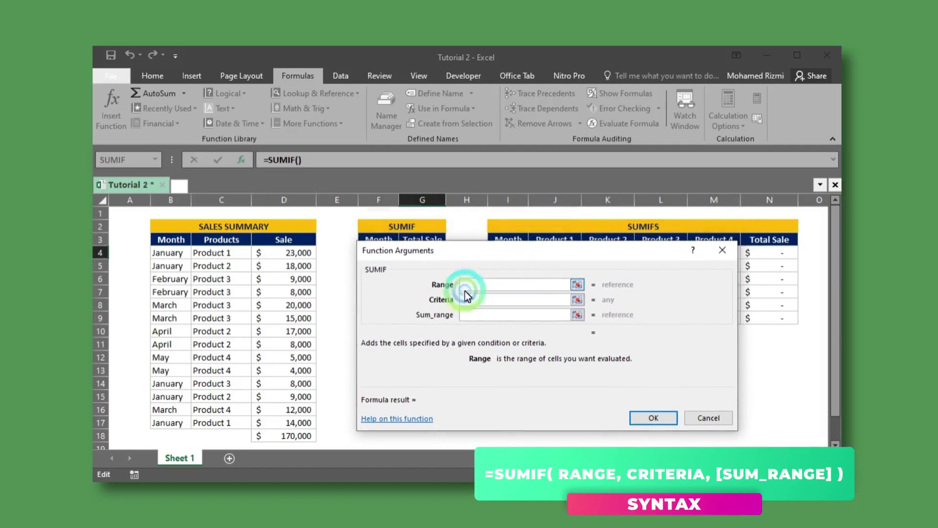
{"action": "left_click", "coordinate": [524, 287]}
{"action": "left_click", "coordinate": [577, 287]}
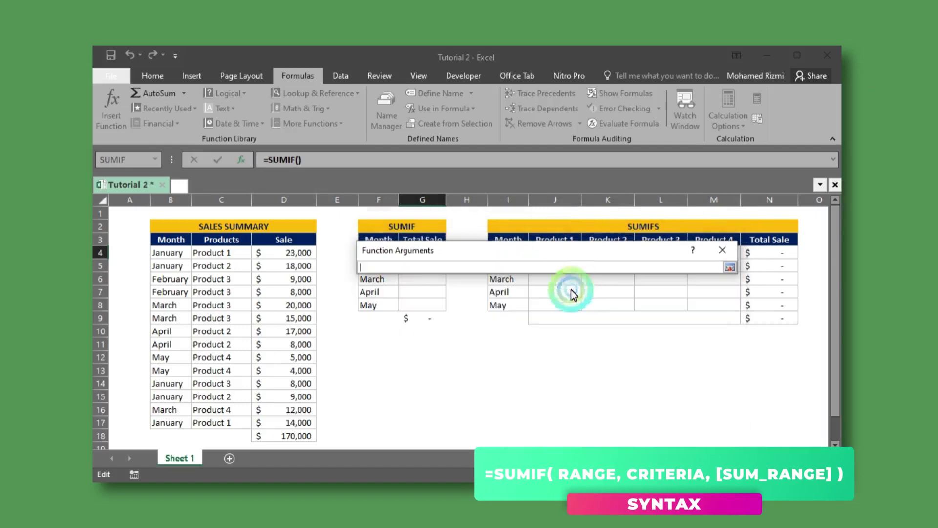
{"action": "left_click_drag", "start_coordinate": [167, 257], "coordinate": [166, 423]}
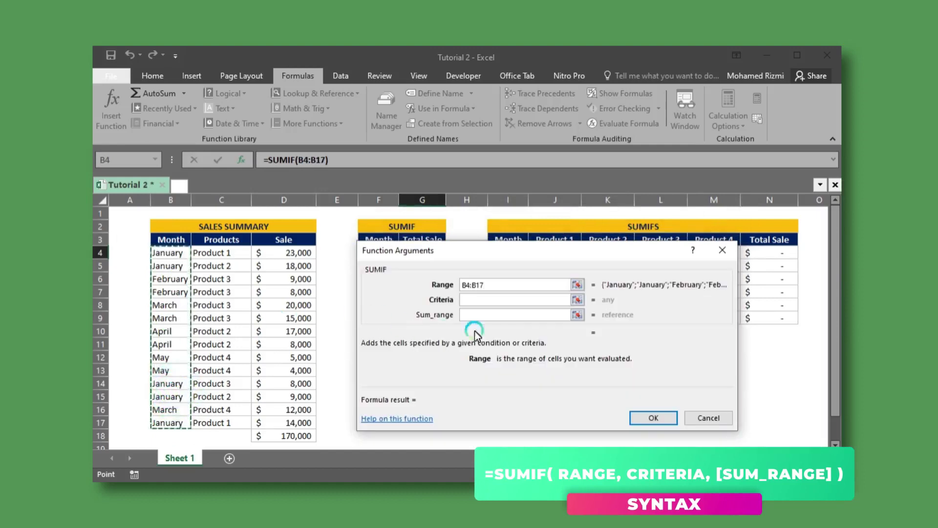
{"action": "left_click_drag", "start_coordinate": [521, 249], "coordinate": [615, 218]}
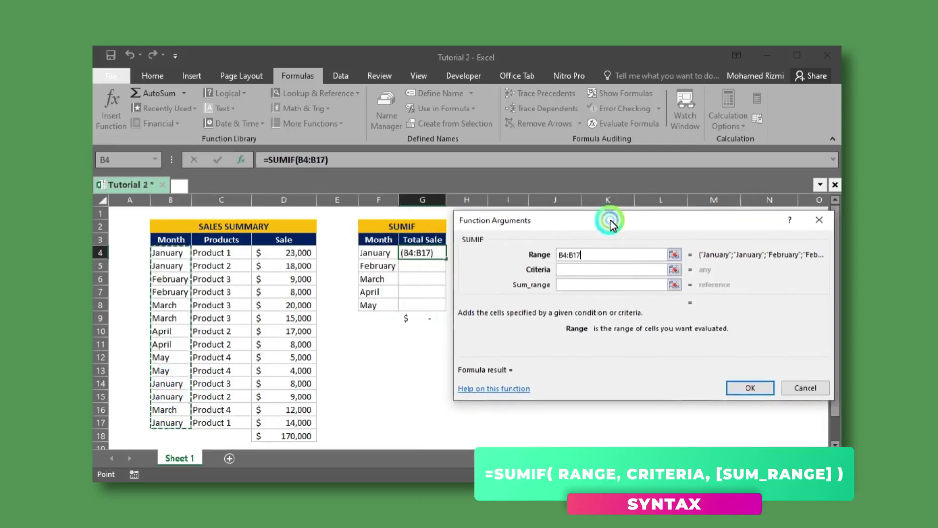
{"action": "left_click", "coordinate": [677, 269]}
{"action": "left_click", "coordinate": [379, 252]}
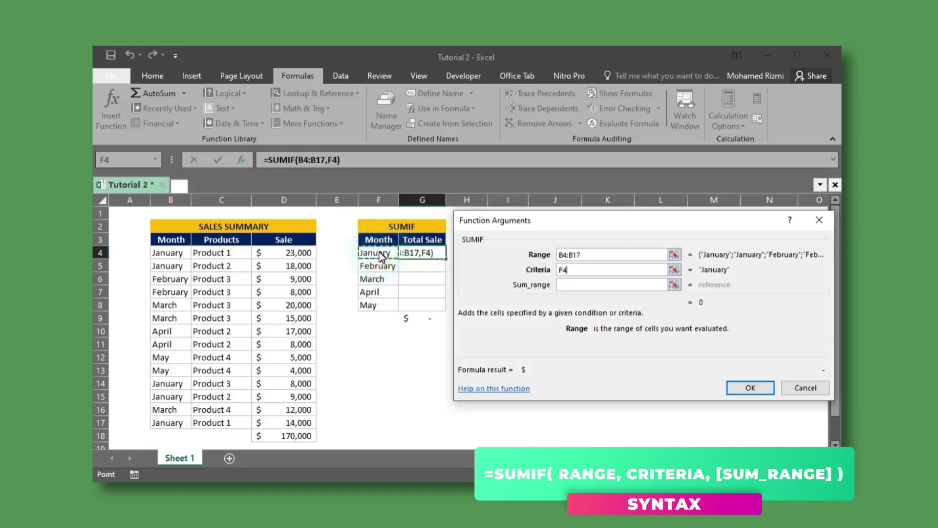
{"action": "left_click", "coordinate": [674, 284]}
{"action": "left_click_drag", "start_coordinate": [270, 254], "coordinate": [286, 433]}
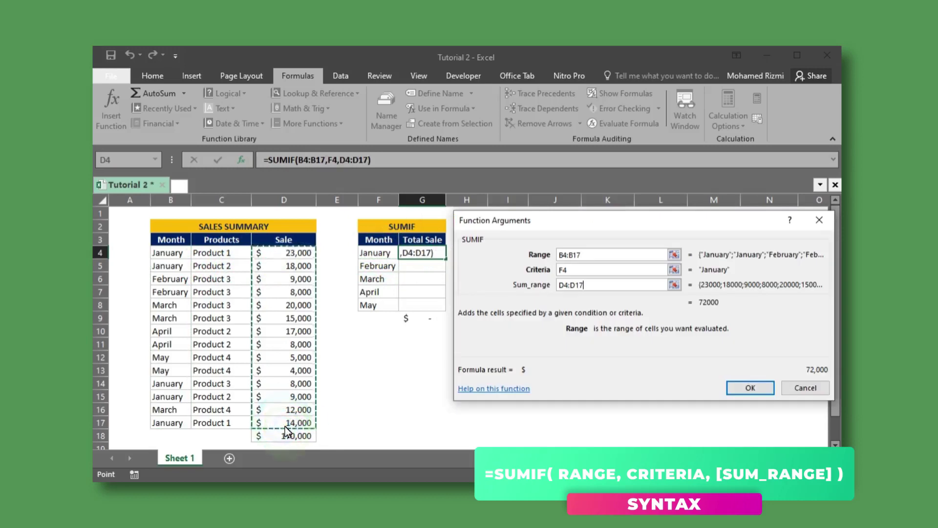
{"action": "left_click", "coordinate": [746, 388]}
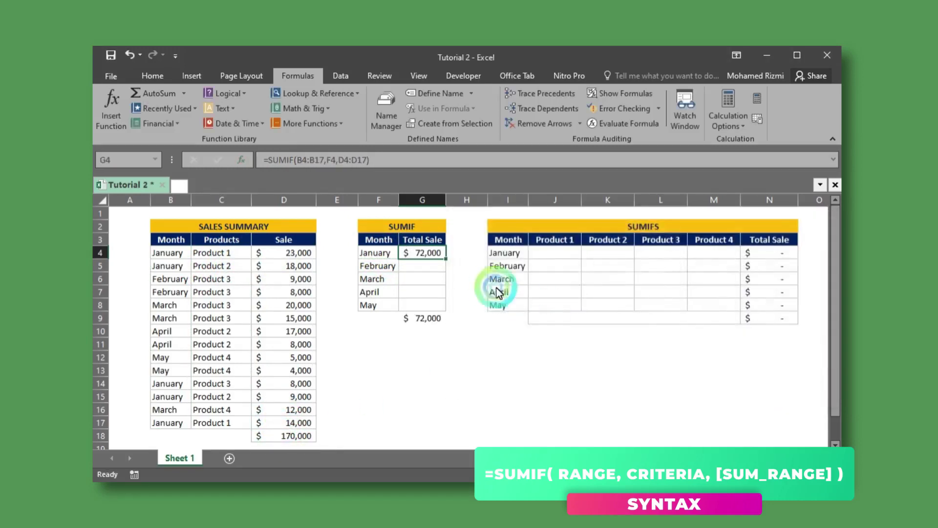
Make G4's SUMIF ranges absolute as $B$4:$B$17 and $D$4:$D$17, keeping $72,000
{"action": "left_click", "coordinate": [425, 253]}
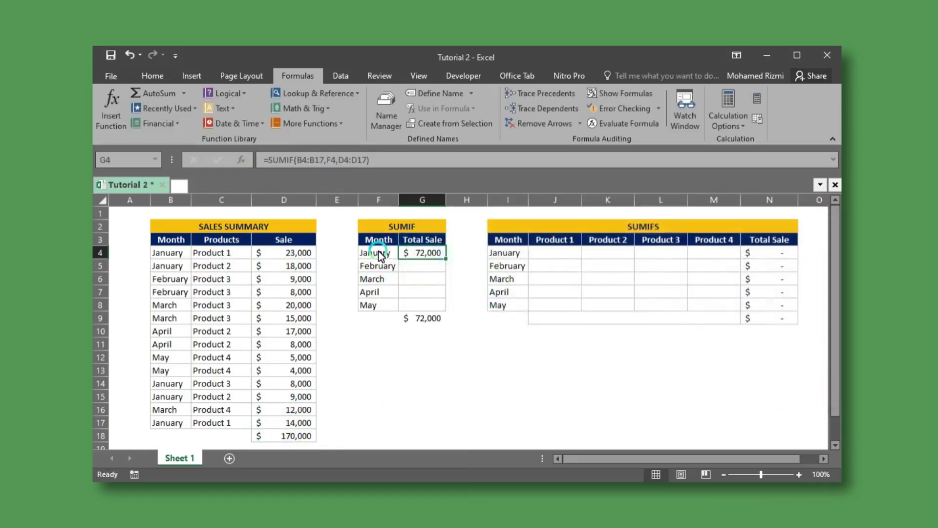
{"action": "left_click", "coordinate": [315, 161]}
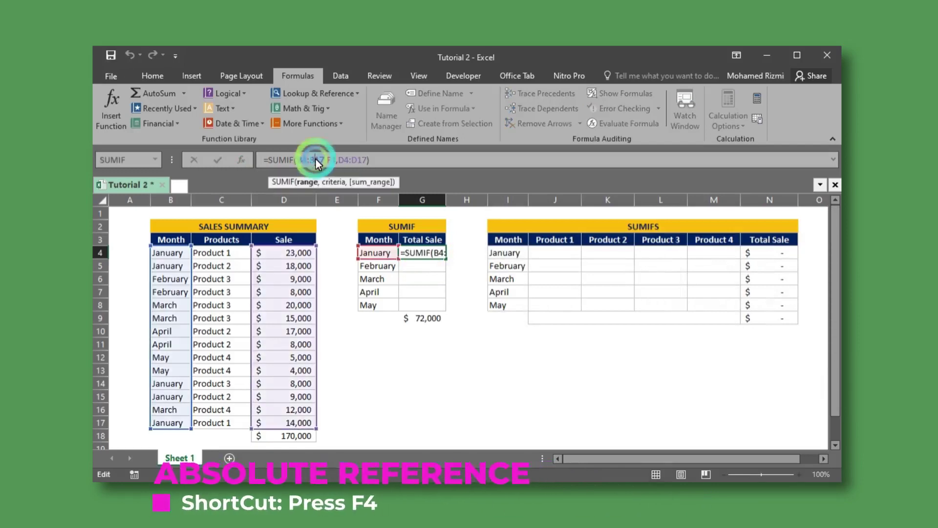
{"action": "left_click", "coordinate": [407, 251]}
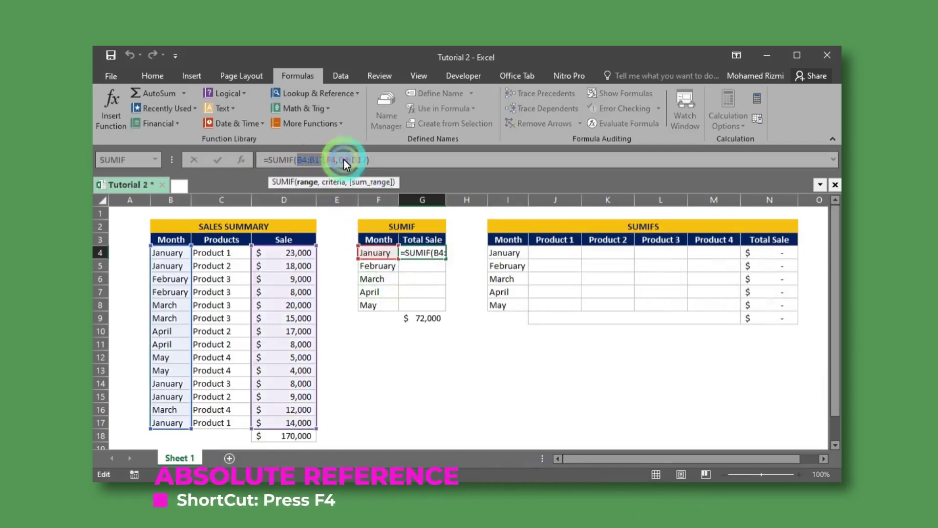
{"action": "left_click", "coordinate": [314, 160]}
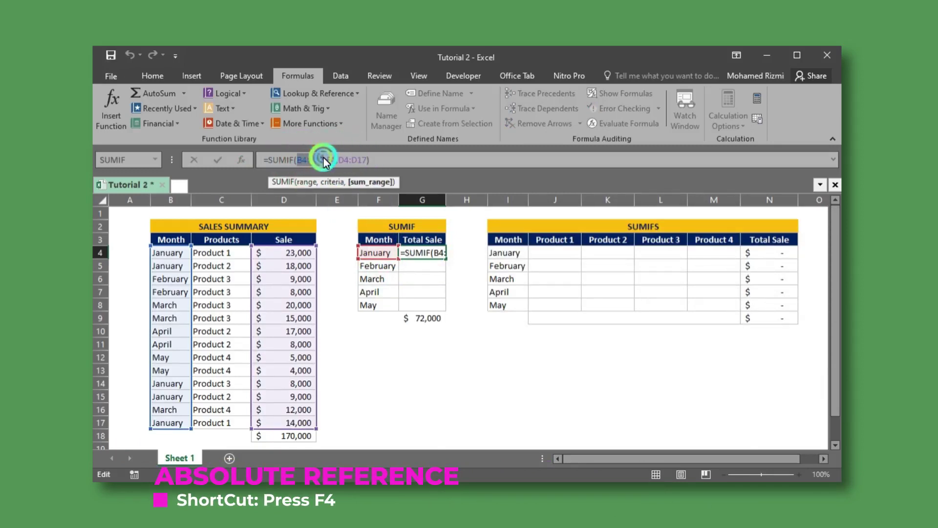
{"action": "key", "text": "F4"}
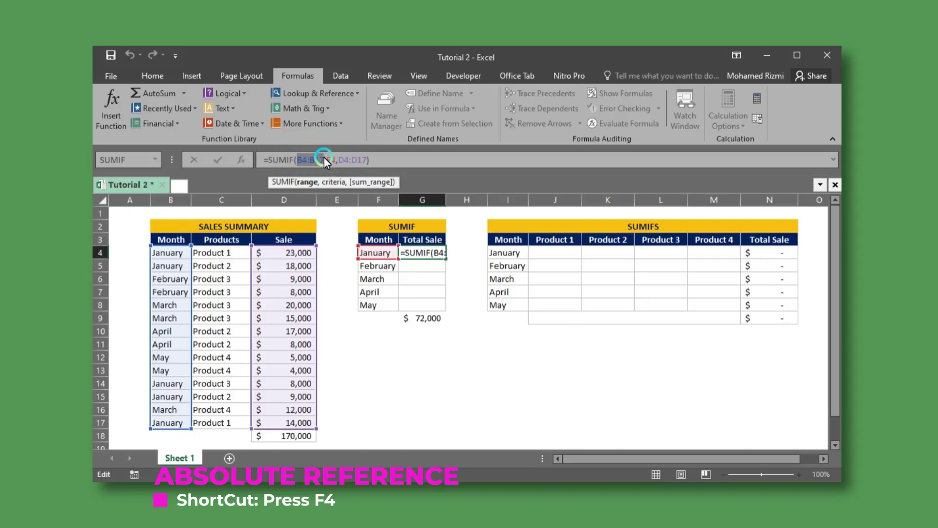
{"action": "key", "text": "F4"}
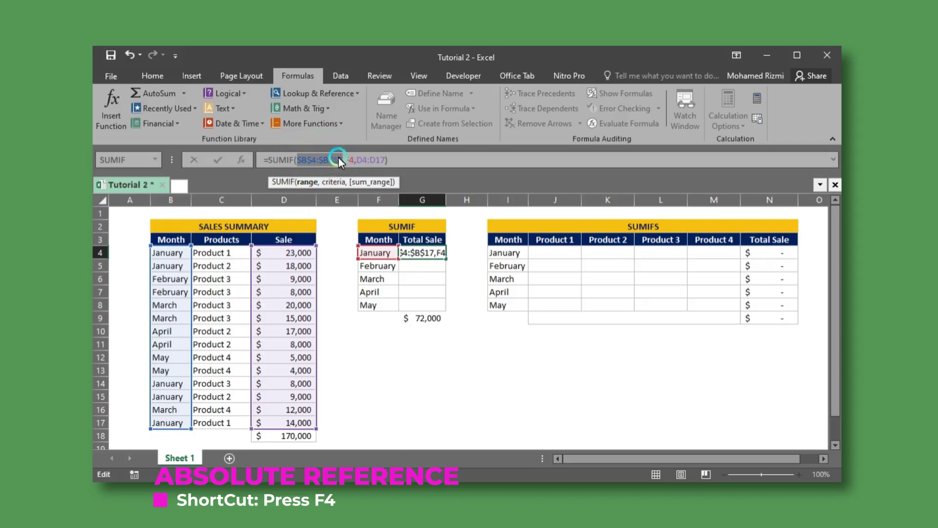
{"action": "left_click_drag", "start_coordinate": [357, 159], "coordinate": [387, 159]}
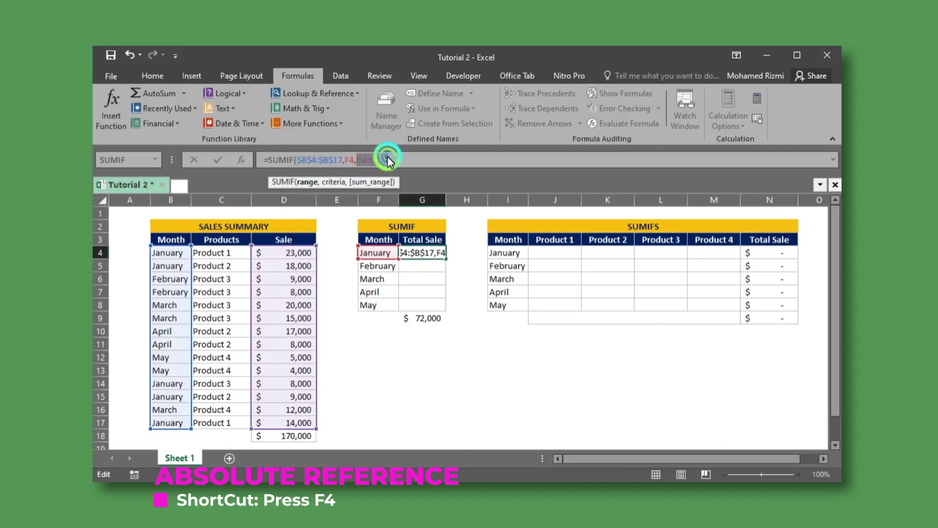
{"action": "key", "text": "F4"}
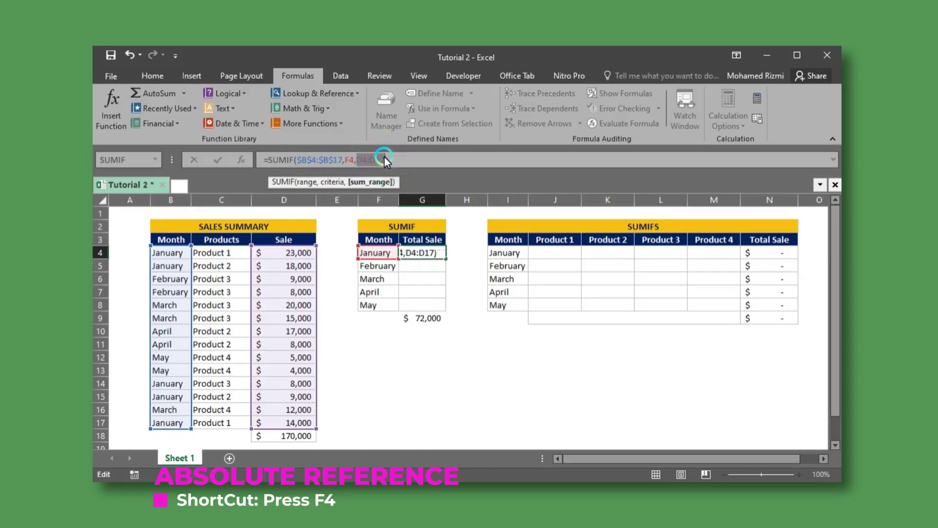
{"action": "key", "text": "Return"}
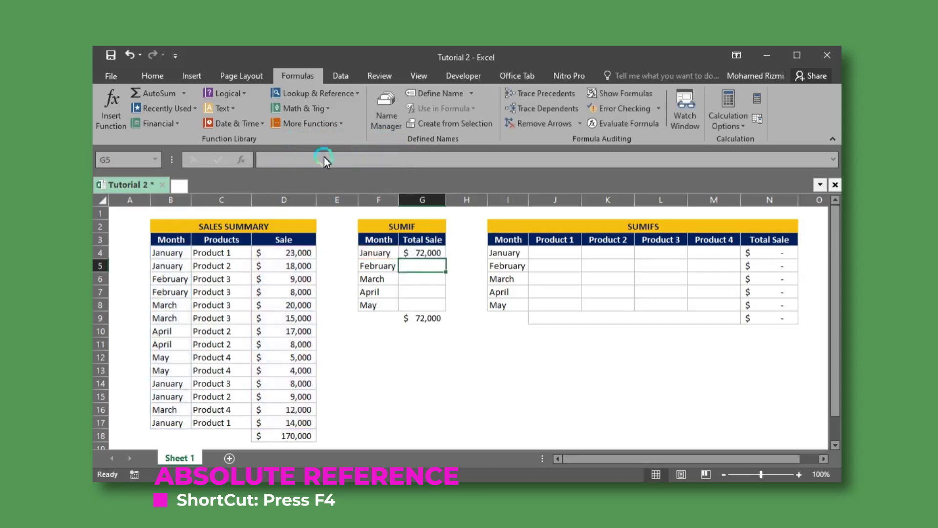
Copy the G4 SUMIF formula down through May and check February's criterion F5
{"action": "left_click", "coordinate": [440, 257]}
{"action": "left_click_drag", "start_coordinate": [441, 259], "coordinate": [445, 309]}
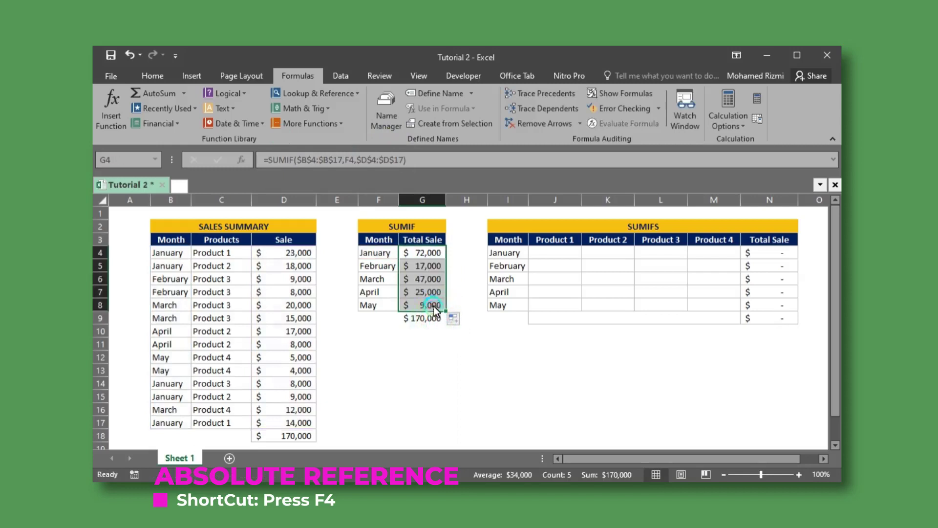
{"action": "left_click", "coordinate": [419, 269]}
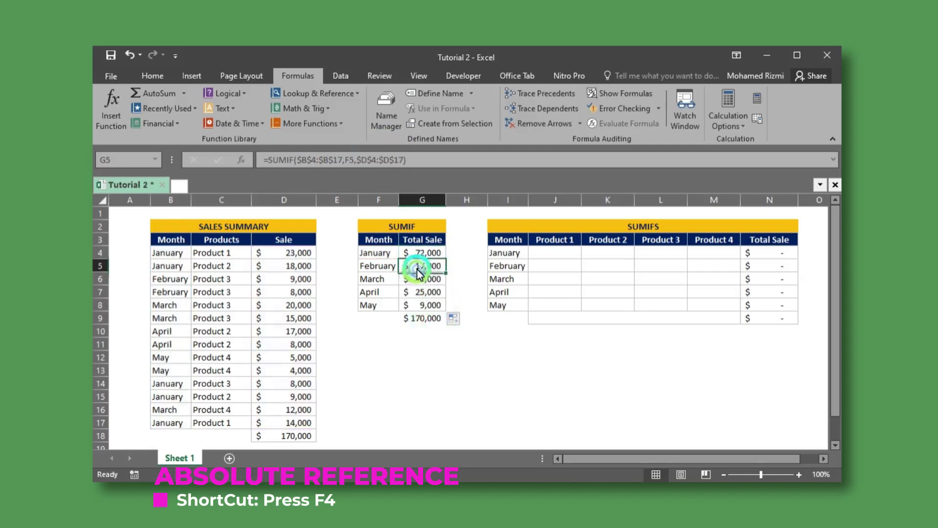
{"action": "left_click", "coordinate": [321, 160]}
{"action": "left_click", "coordinate": [350, 160]}
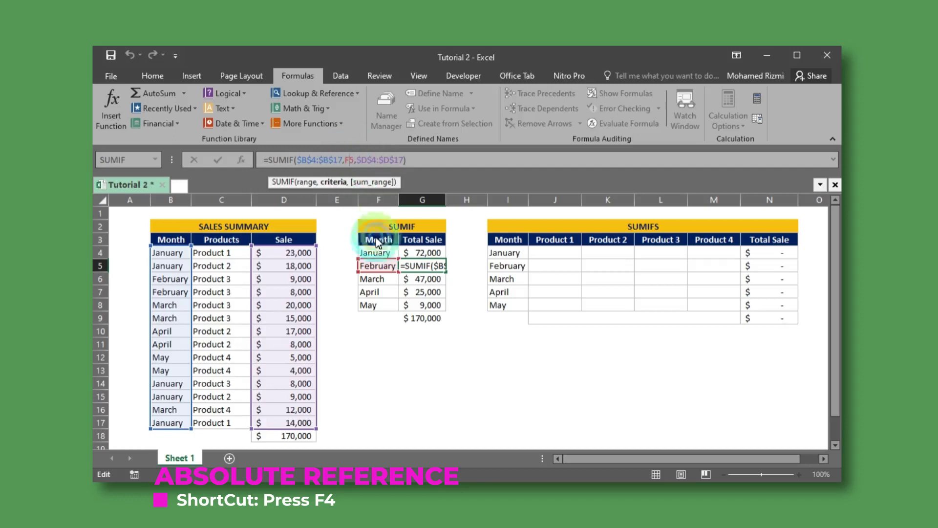
{"action": "key", "text": "Return"}
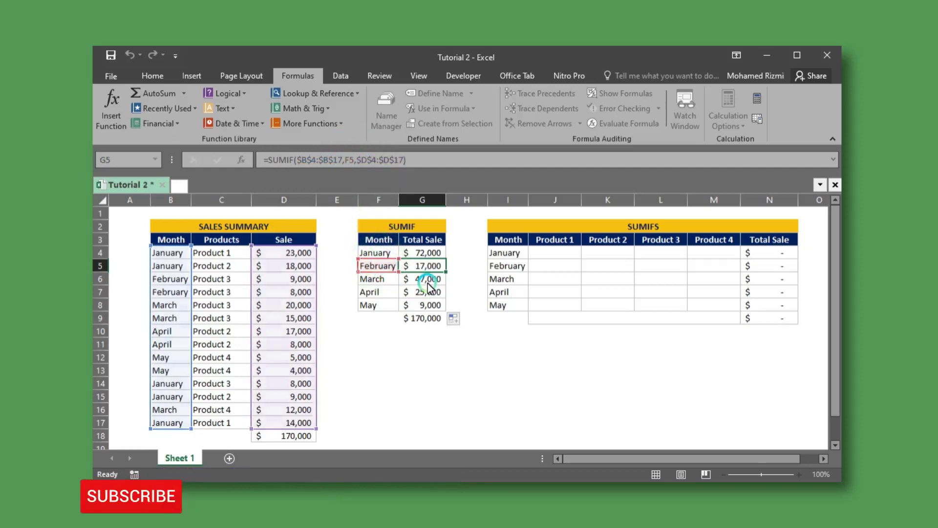
Verify the March through May totals and the $170,000 grand total against column D
{"action": "left_click", "coordinate": [347, 161]}
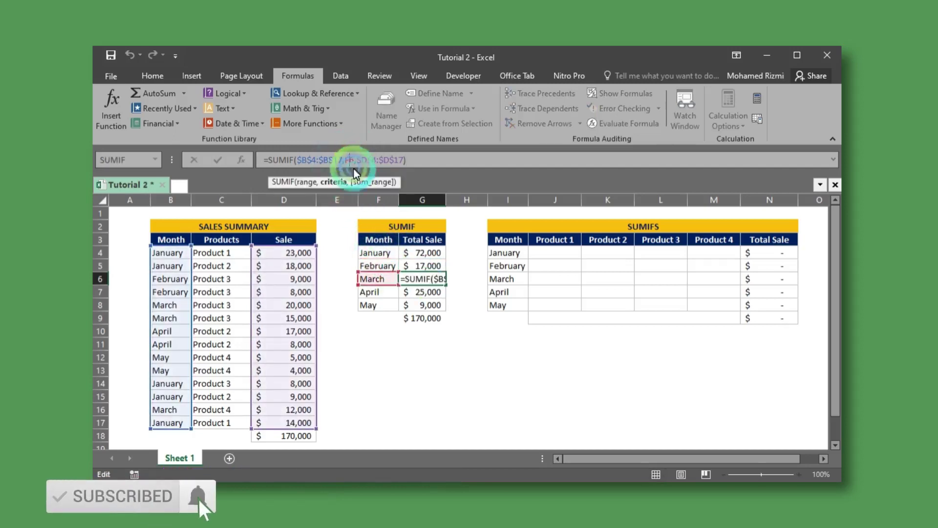
{"action": "left_click", "coordinate": [422, 286]}
{"action": "left_click", "coordinate": [420, 292]}
{"action": "left_click", "coordinate": [420, 305]}
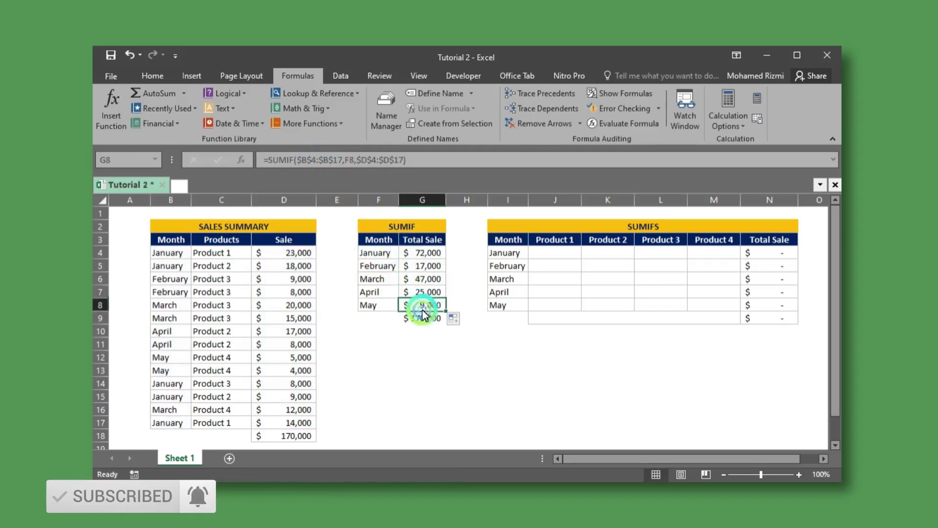
{"action": "left_click", "coordinate": [421, 319]}
{"action": "left_click", "coordinate": [287, 436]}
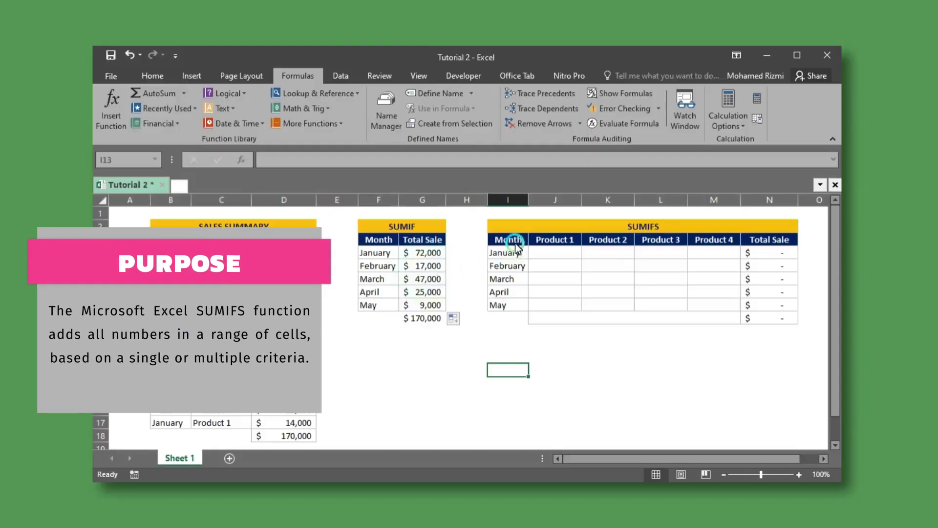
{"action": "left_click", "coordinate": [508, 256]}
{"action": "left_click", "coordinate": [506, 267]}
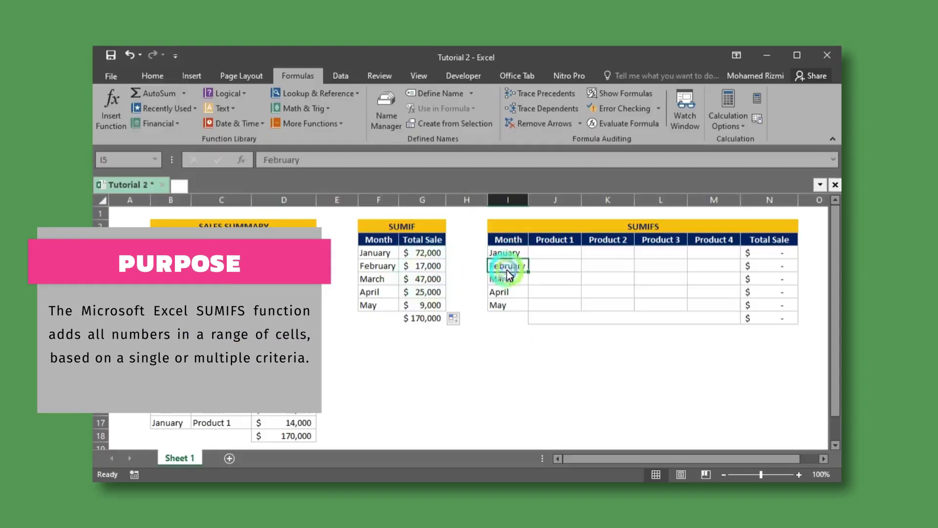
{"action": "left_click", "coordinate": [557, 253]}
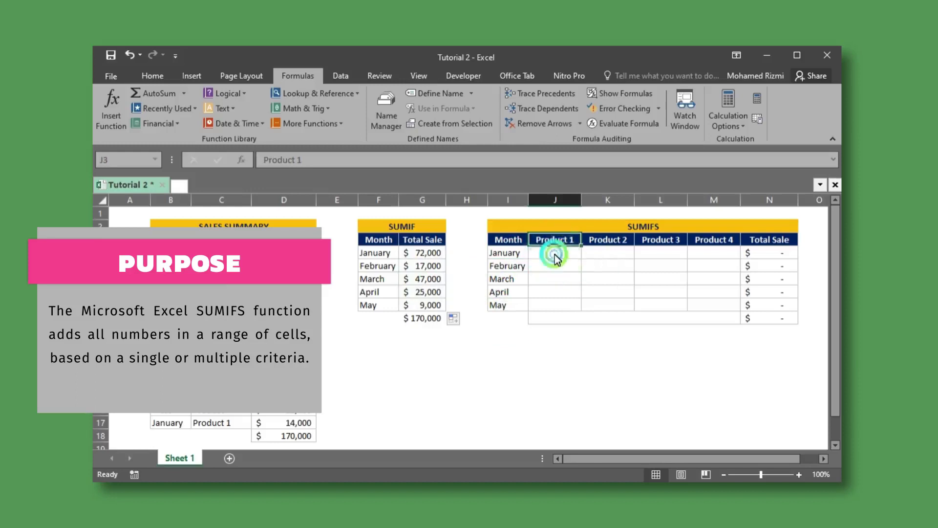
Insert the SUMIFS function from Math & Trig into cell J4
{"action": "left_click", "coordinate": [288, 78]}
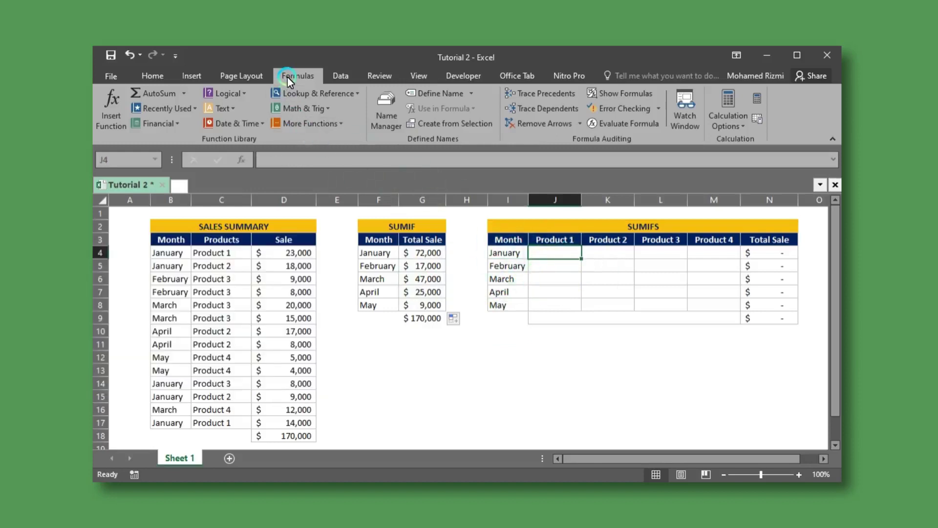
{"action": "left_click", "coordinate": [324, 110]}
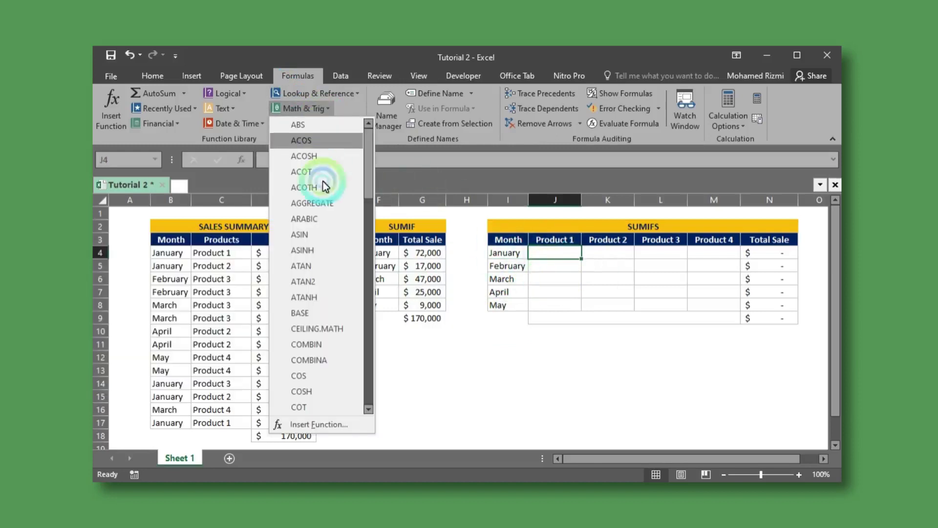
{"action": "scroll", "coordinate": [322, 377], "scroll_direction": "down", "scroll_amount": 14}
{"action": "scroll", "coordinate": [322, 377], "scroll_direction": "down", "scroll_amount": 4}
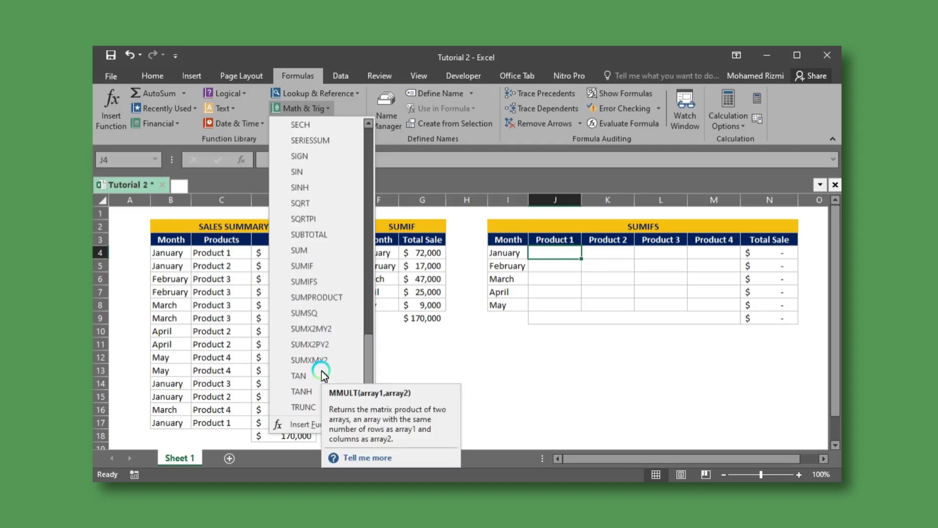
{"action": "left_click", "coordinate": [315, 282]}
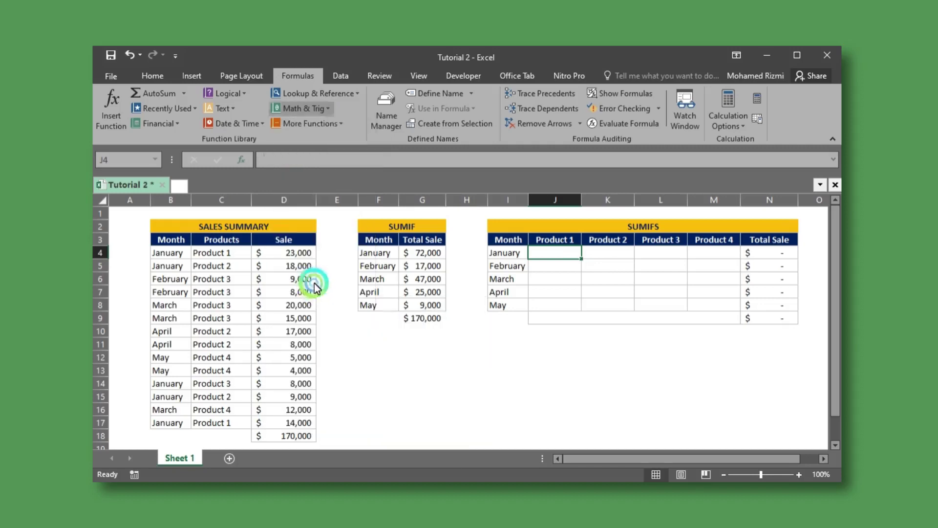
{"action": "left_click_drag", "start_coordinate": [640, 203], "coordinate": [569, 298]}
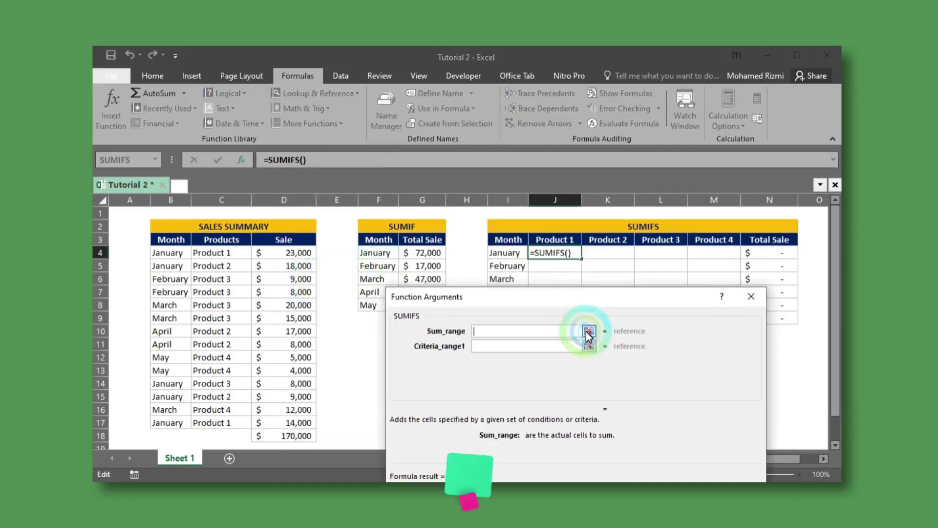
Set SUMIFS sum range D4:D17, first criteria range B4:B17 and criterion I4
{"action": "left_click", "coordinate": [590, 332]}
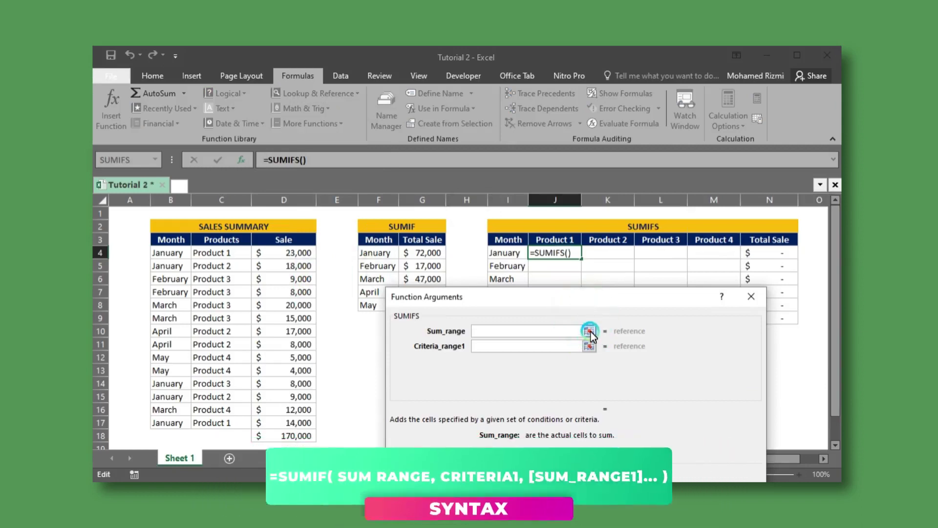
{"action": "left_click_drag", "start_coordinate": [280, 257], "coordinate": [285, 423]}
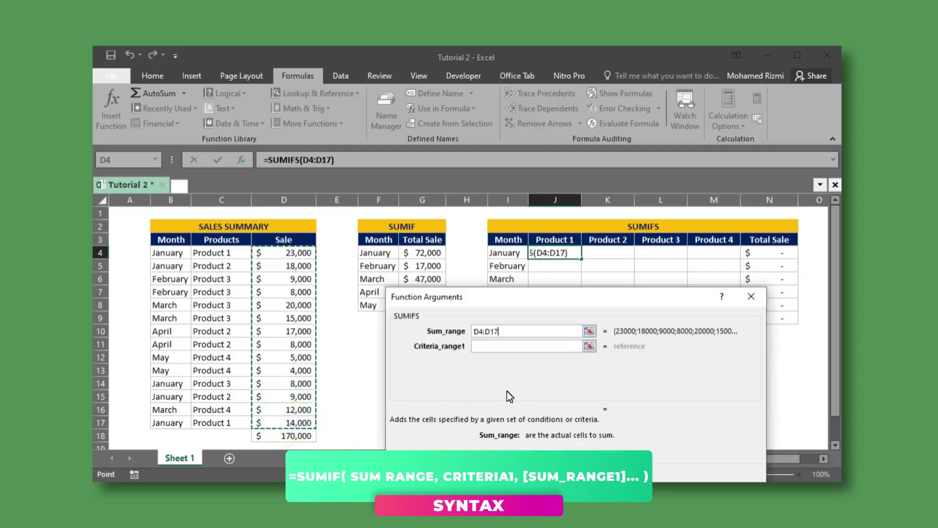
{"action": "left_click", "coordinate": [584, 349]}
{"action": "left_click_drag", "start_coordinate": [186, 255], "coordinate": [187, 415]}
{"action": "left_click", "coordinate": [481, 362]}
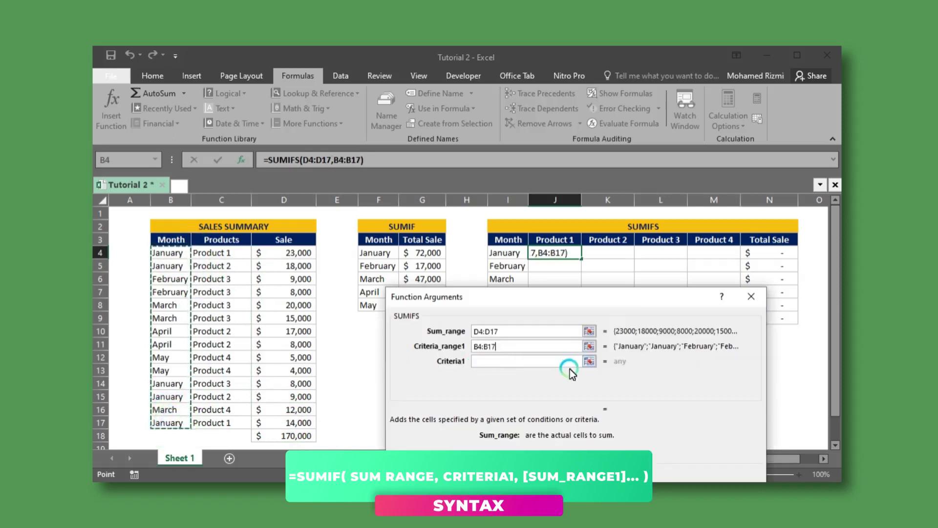
{"action": "left_click", "coordinate": [546, 361]}
{"action": "left_click", "coordinate": [506, 256]}
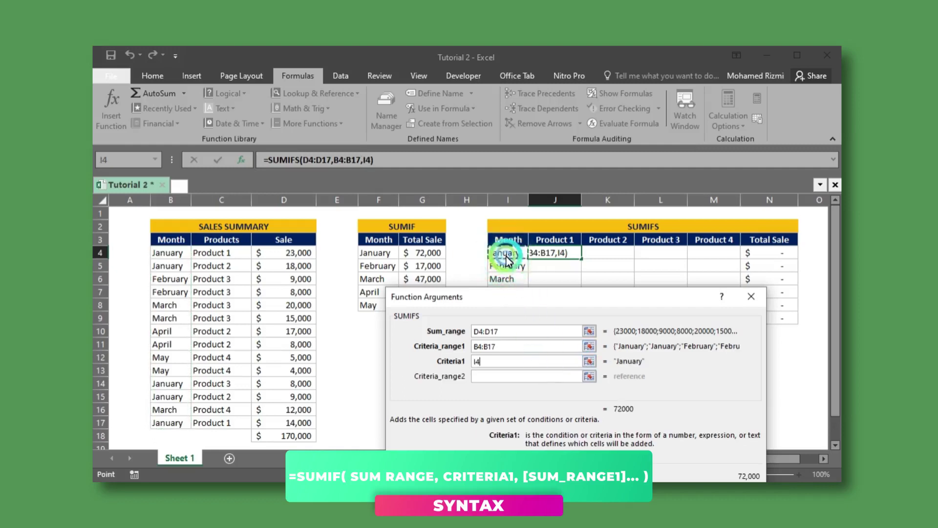
Add criteria range C4:C17 with criterion J3 and confirm, giving $37,000
{"action": "left_click", "coordinate": [497, 378]}
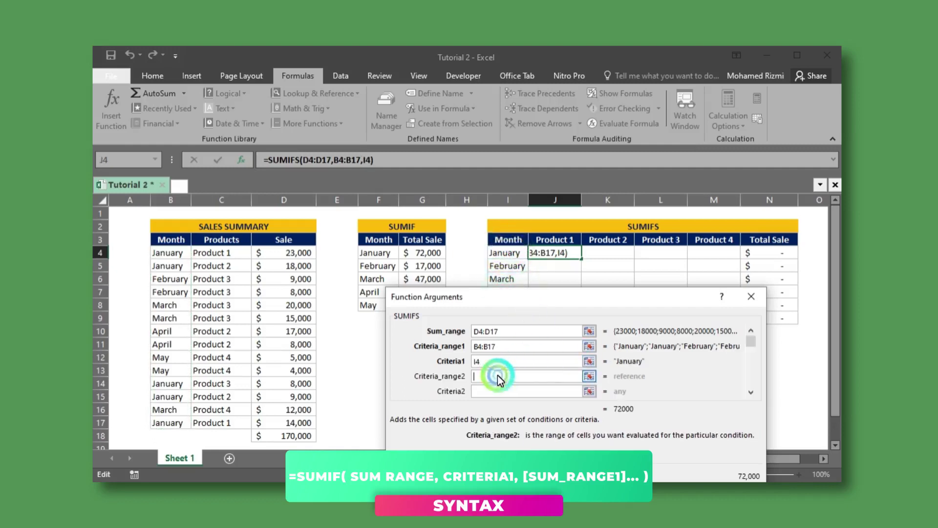
{"action": "left_click", "coordinate": [588, 377]}
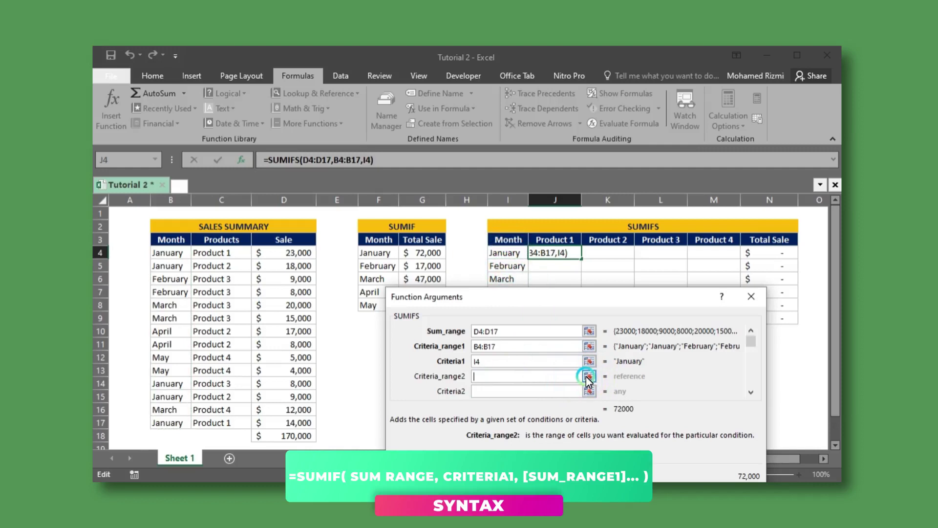
{"action": "left_click", "coordinate": [233, 269]}
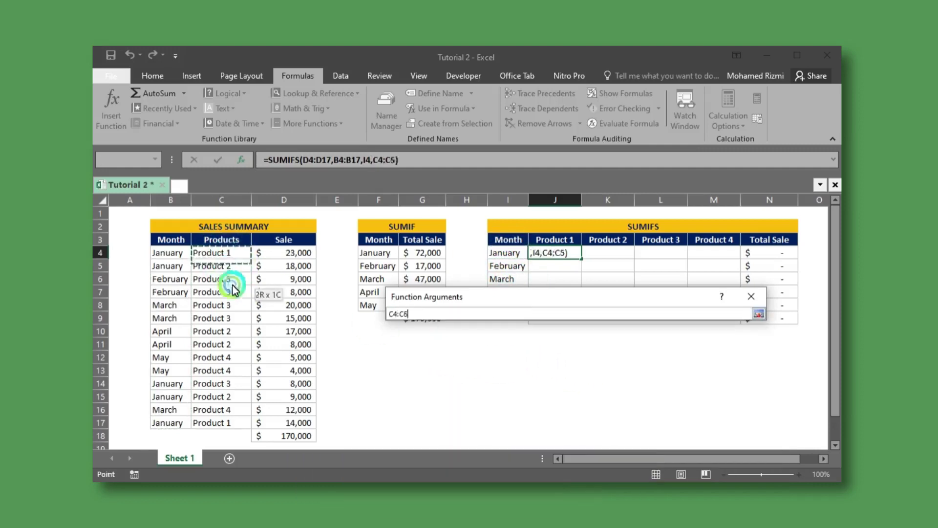
{"action": "left_click_drag", "start_coordinate": [233, 288], "coordinate": [225, 423]}
{"action": "left_click", "coordinate": [568, 390]}
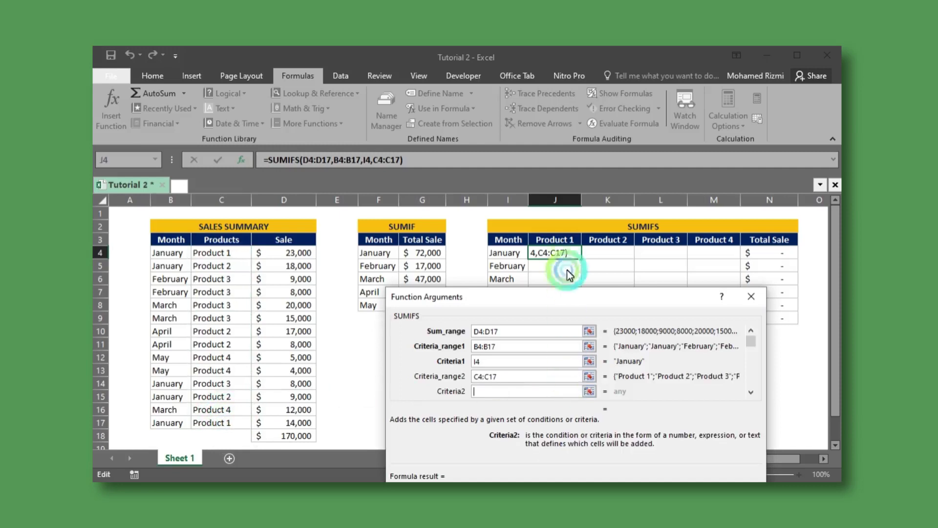
{"action": "left_click", "coordinate": [561, 242]}
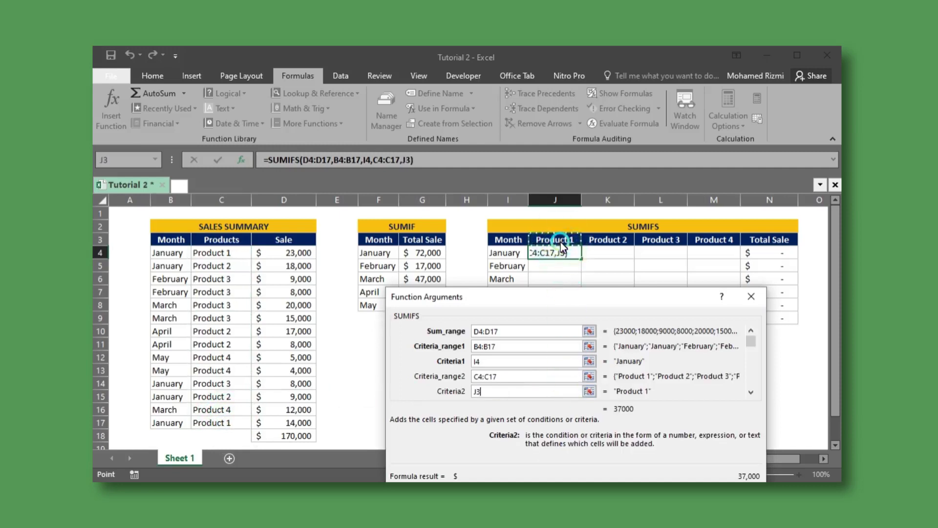
{"action": "key", "text": "Return"}
{"action": "left_click", "coordinate": [575, 280]}
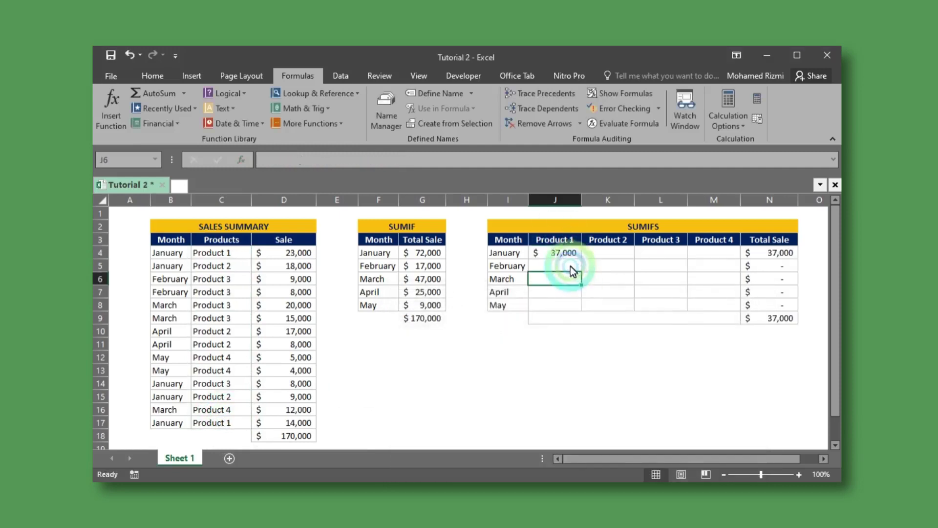
{"action": "left_click", "coordinate": [561, 256]}
{"action": "left_click", "coordinate": [498, 253]}
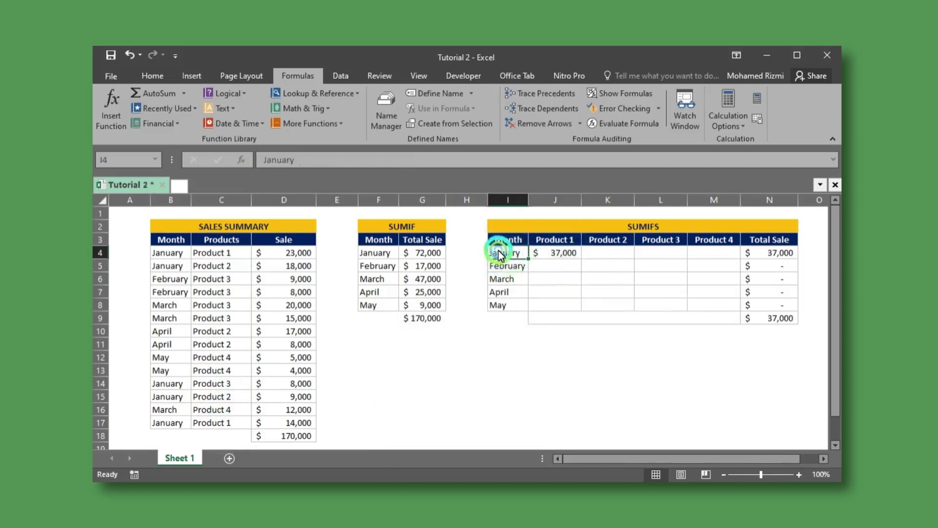
{"action": "left_click", "coordinate": [546, 241]}
{"action": "left_click", "coordinate": [548, 250]}
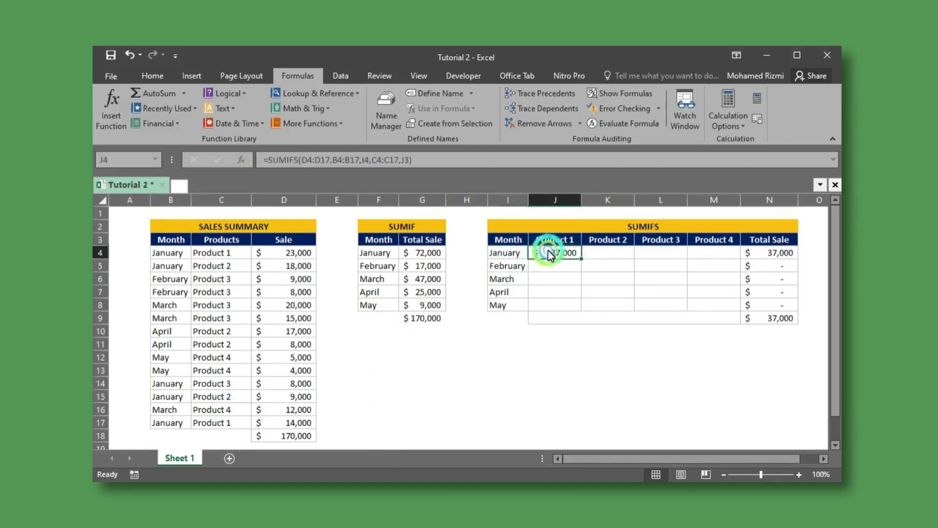
{"action": "left_click_drag", "start_coordinate": [171, 240], "coordinate": [302, 247]}
{"action": "left_click", "coordinate": [150, 77]}
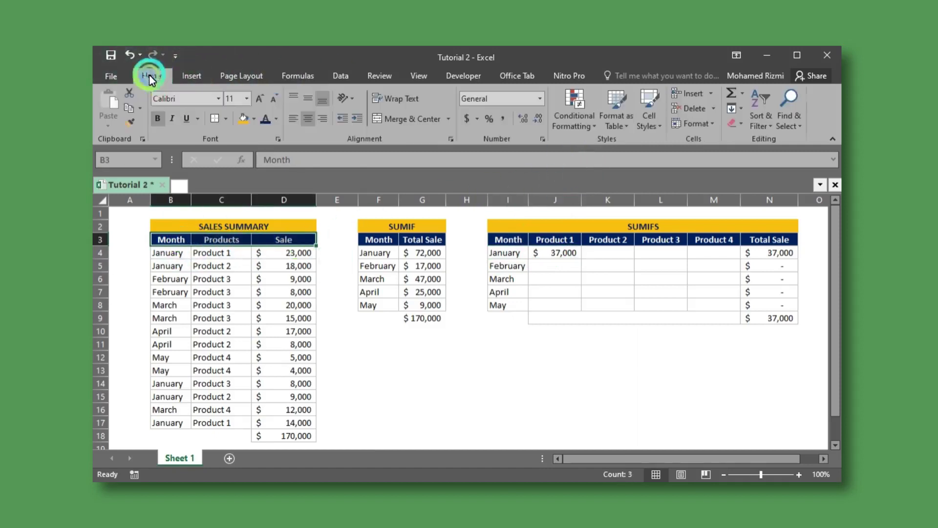
{"action": "left_click", "coordinate": [751, 124]}
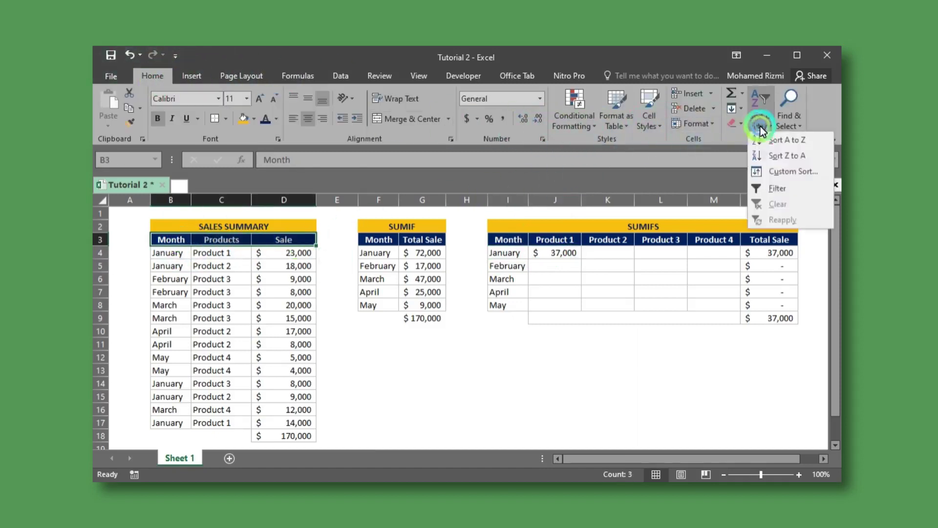
{"action": "left_click", "coordinate": [764, 189]}
{"action": "left_click", "coordinate": [513, 251]}
{"action": "left_click", "coordinate": [549, 244]}
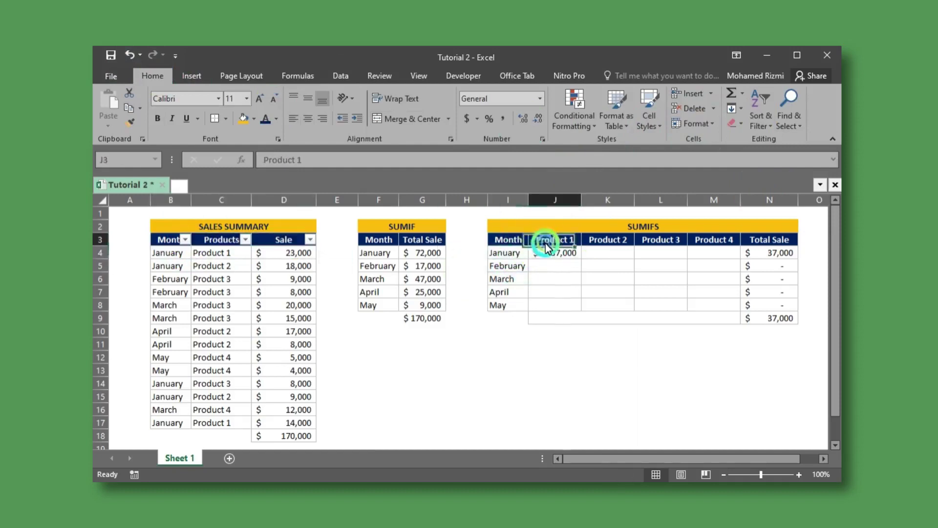
{"action": "left_click", "coordinate": [186, 239]}
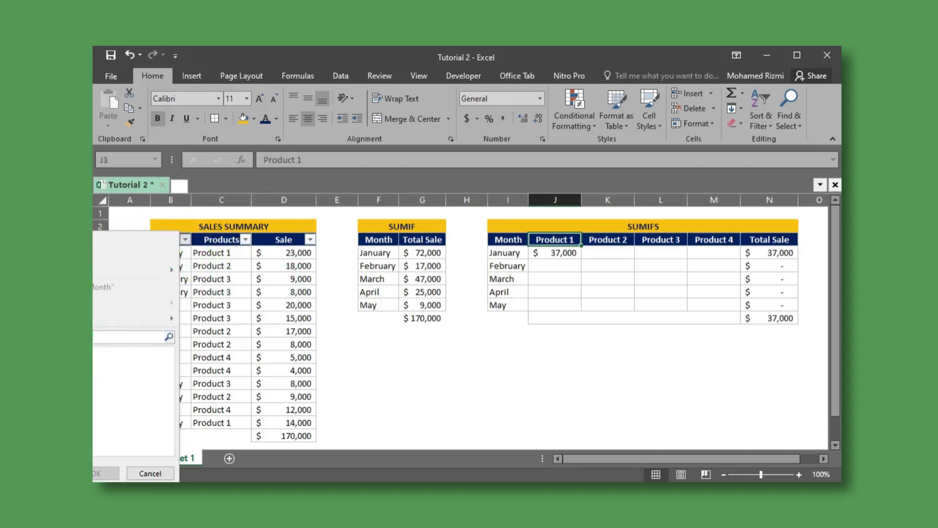
{"action": "left_click", "coordinate": [94, 381]}
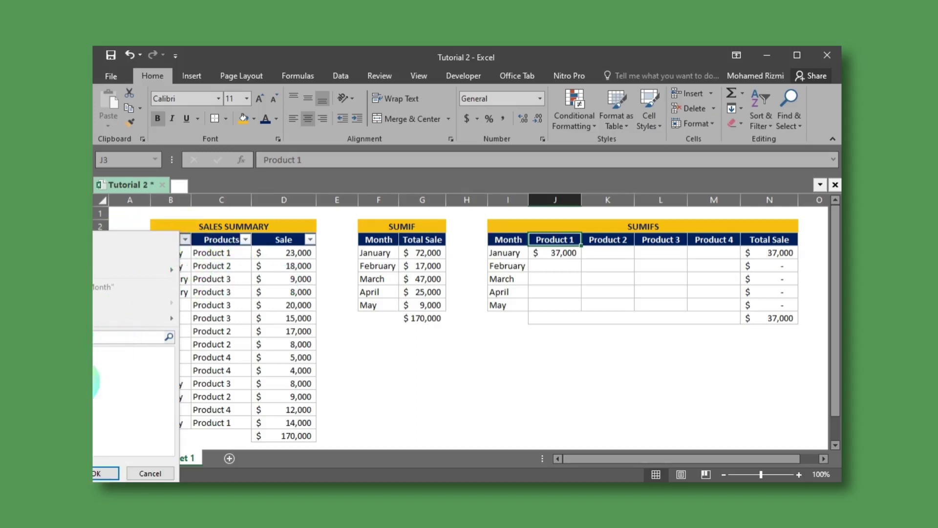
{"action": "left_click", "coordinate": [105, 473]}
{"action": "left_click", "coordinate": [247, 239]}
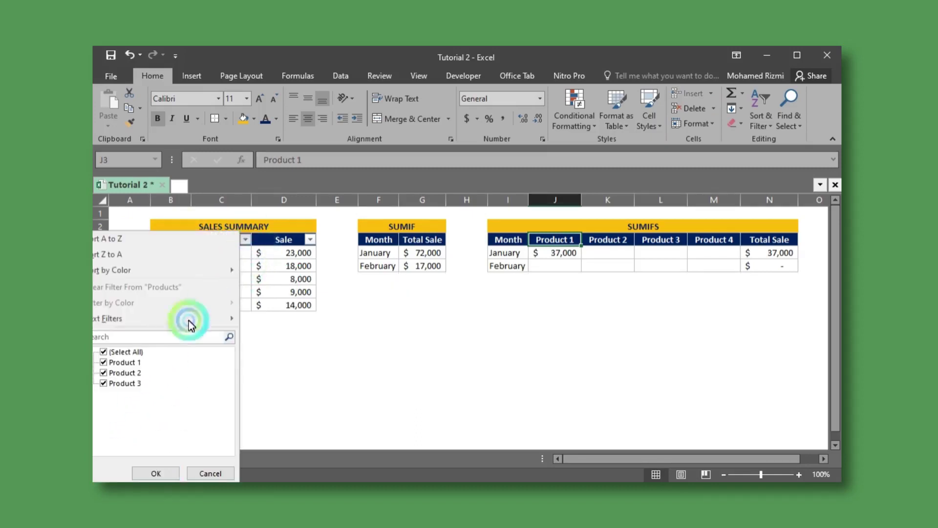
{"action": "left_click", "coordinate": [139, 352]}
{"action": "left_click", "coordinate": [125, 362]}
{"action": "left_click", "coordinate": [154, 470]}
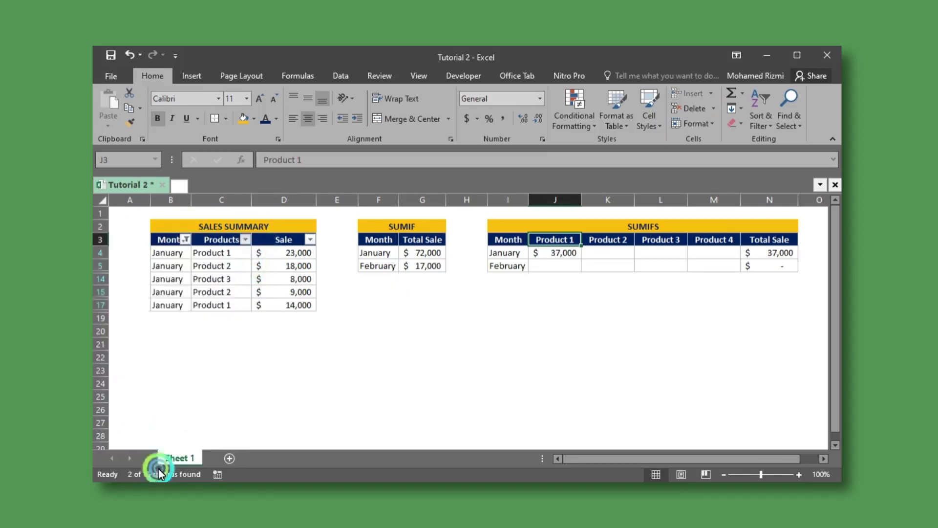
{"action": "left_click_drag", "start_coordinate": [289, 257], "coordinate": [291, 272]}
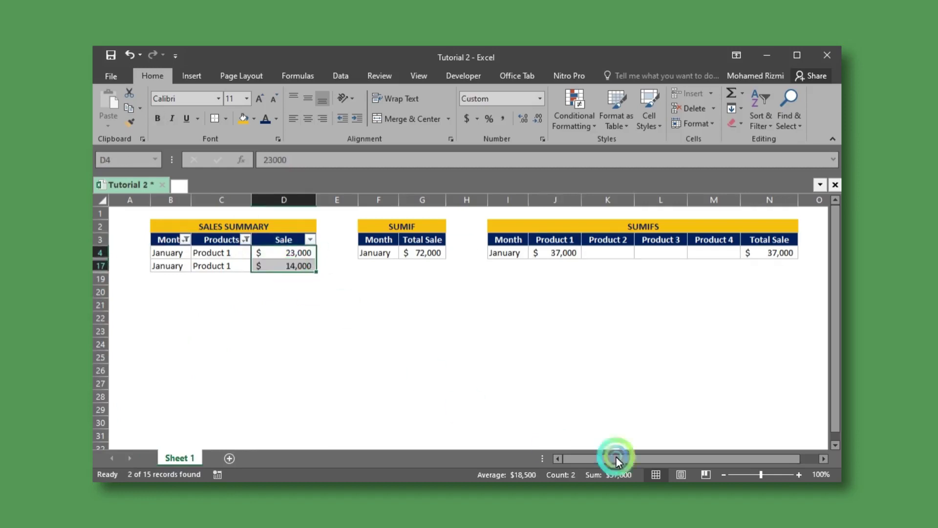
{"action": "left_click", "coordinate": [560, 258]}
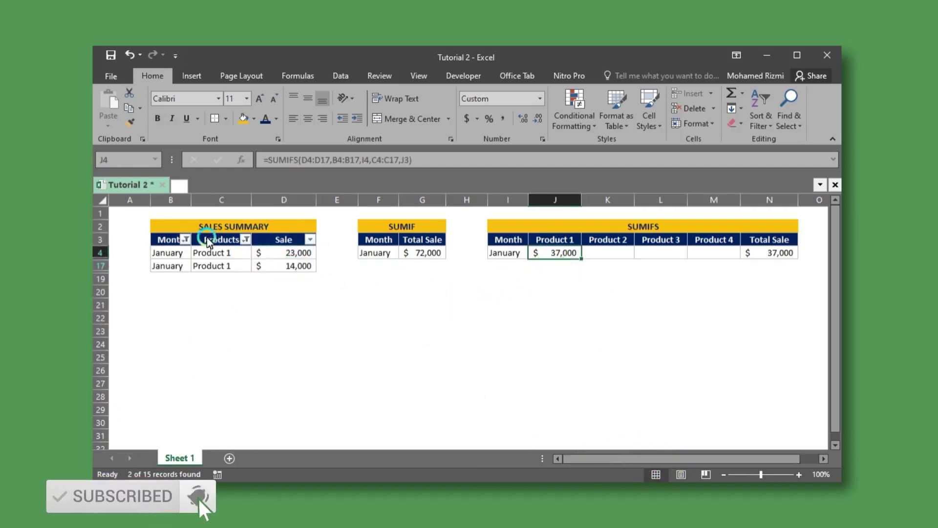
{"action": "left_click_drag", "start_coordinate": [171, 239], "coordinate": [301, 240]}
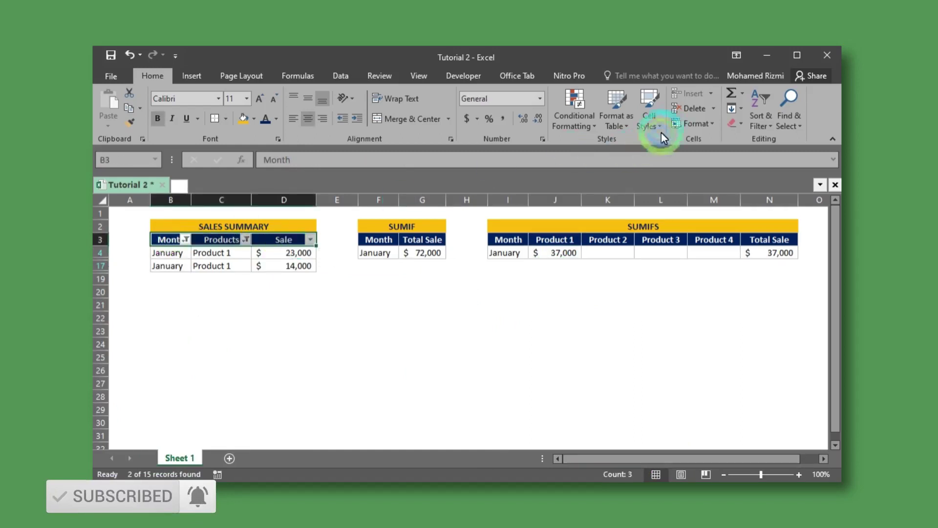
{"action": "left_click", "coordinate": [760, 117]}
{"action": "left_click", "coordinate": [763, 188]}
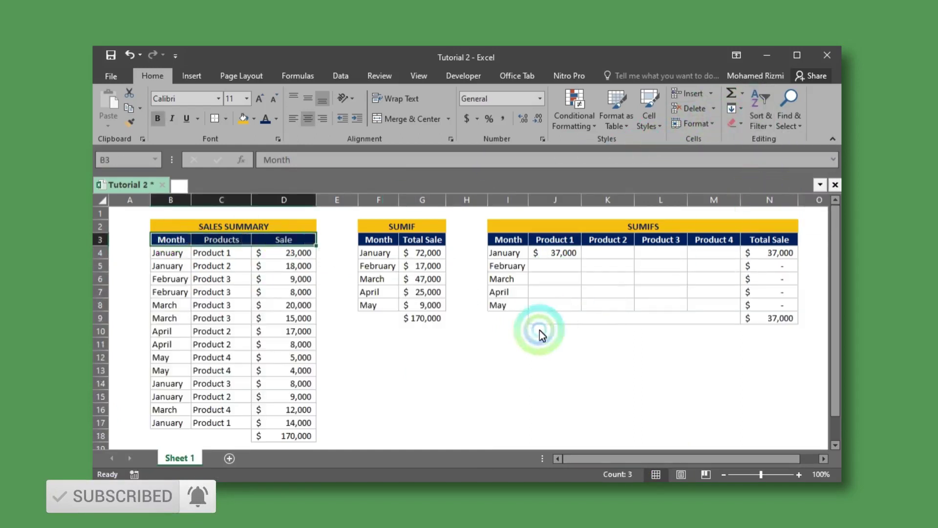
{"action": "left_click", "coordinate": [561, 265]}
Make J4's D4:D17, B4:B17 and C4:C17 ranges absolute
{"action": "left_click", "coordinate": [563, 254]}
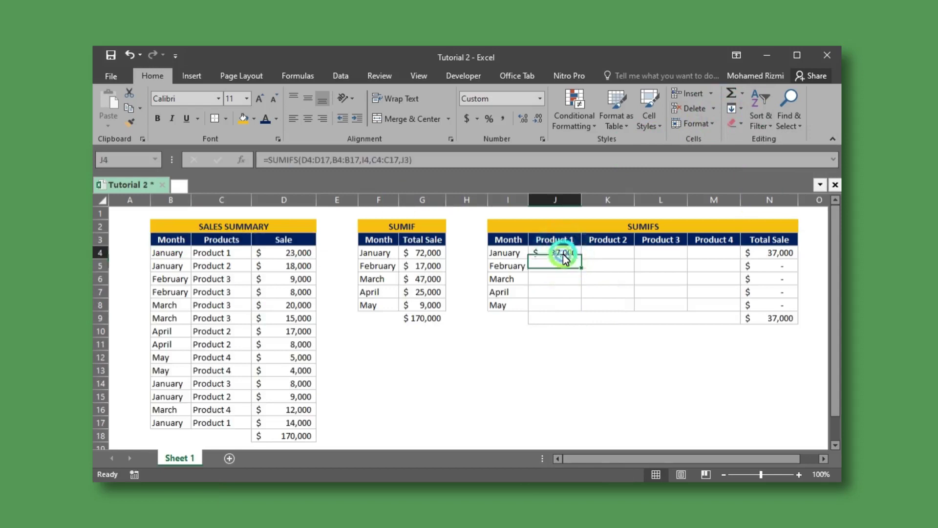
{"action": "left_click", "coordinate": [341, 159]}
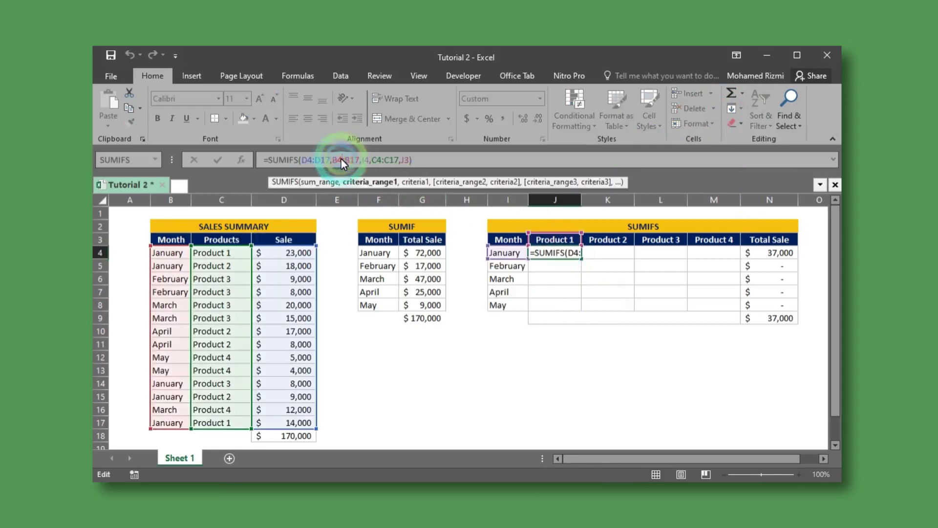
{"action": "left_click", "coordinate": [182, 291]}
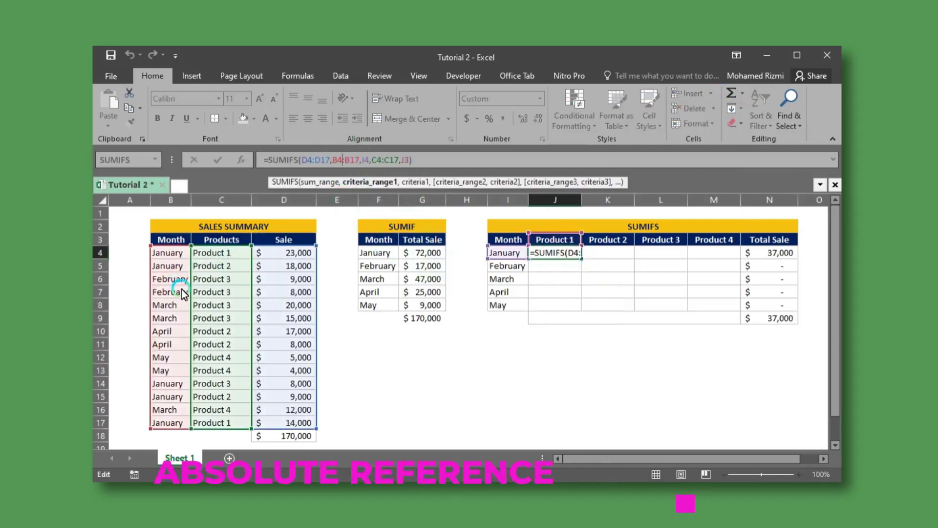
{"action": "left_click_drag", "start_coordinate": [330, 160], "coordinate": [303, 161]}
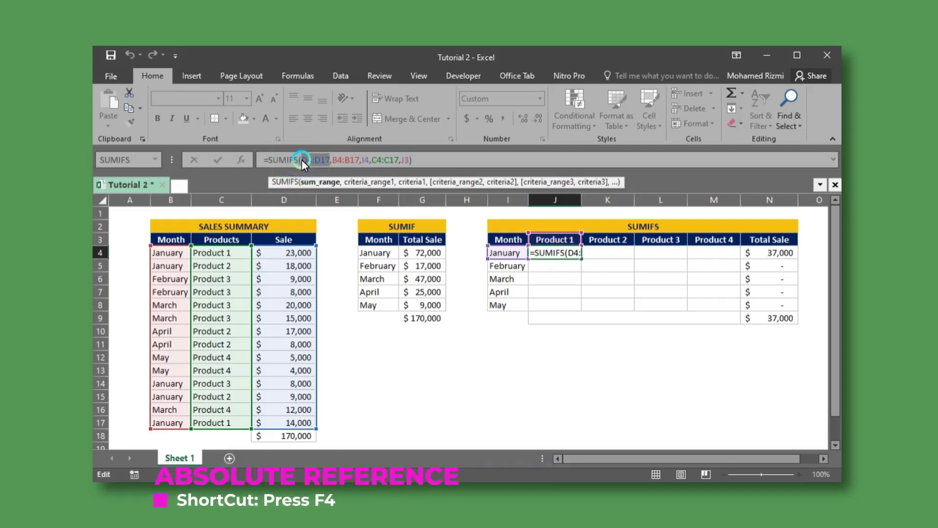
{"action": "key", "text": "F4"}
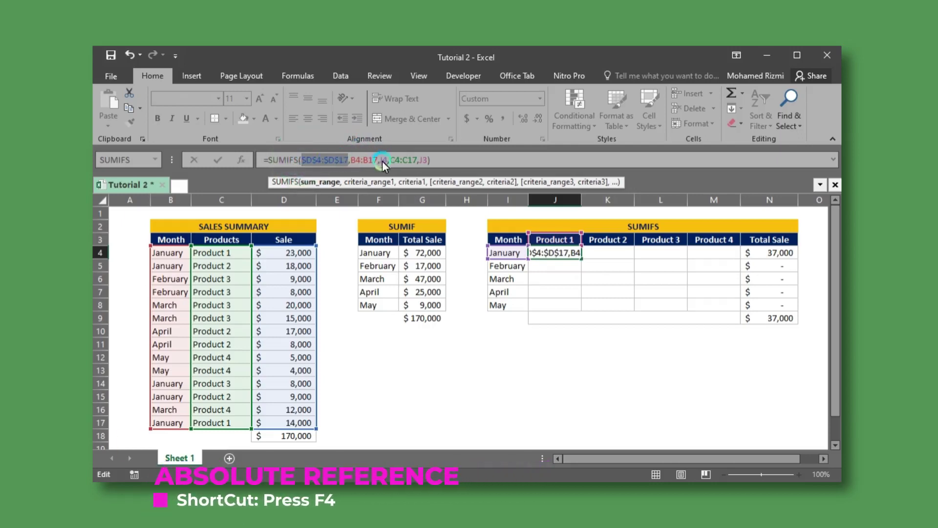
{"action": "left_click_drag", "start_coordinate": [377, 159], "coordinate": [354, 160]}
{"action": "key", "text": "F4"}
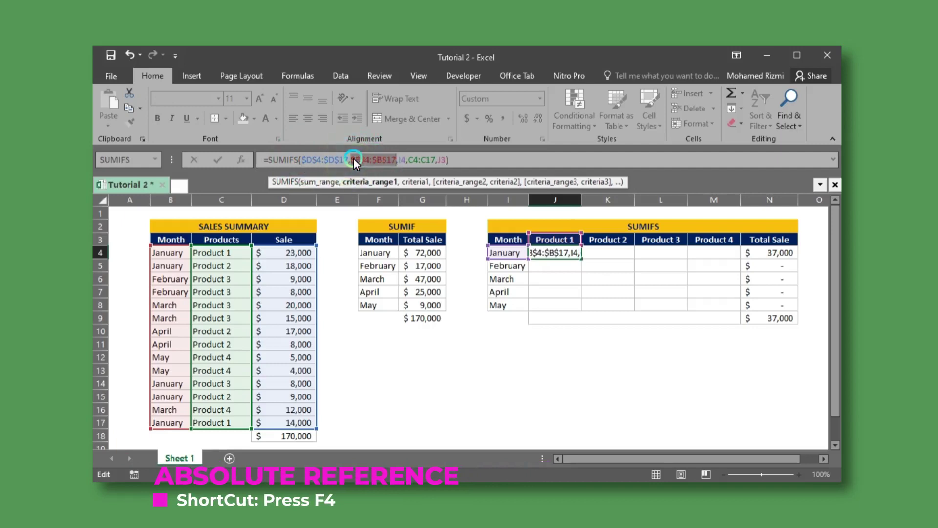
{"action": "left_click_drag", "start_coordinate": [436, 159], "coordinate": [409, 160]}
{"action": "key", "text": "F4"}
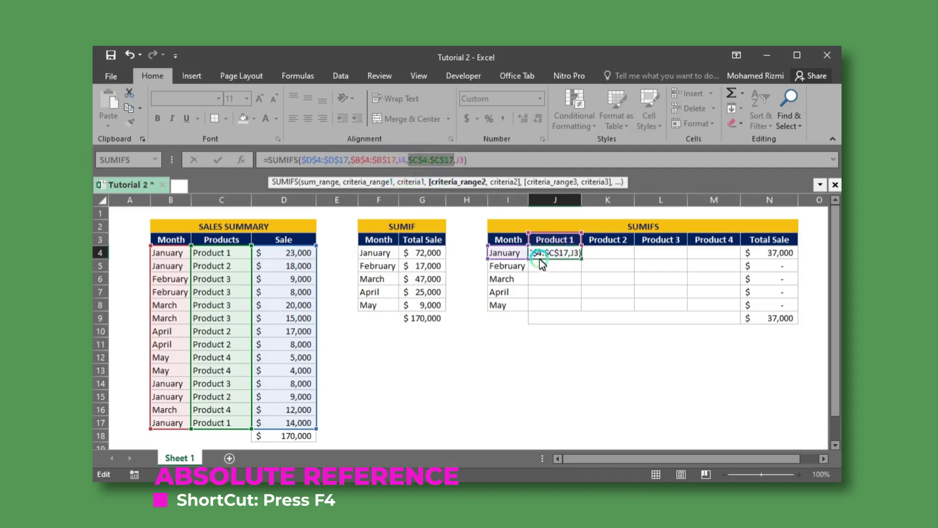
Lock the product header reference as J$3 and commit the SUMIFS formula
{"action": "left_click", "coordinate": [463, 160]}
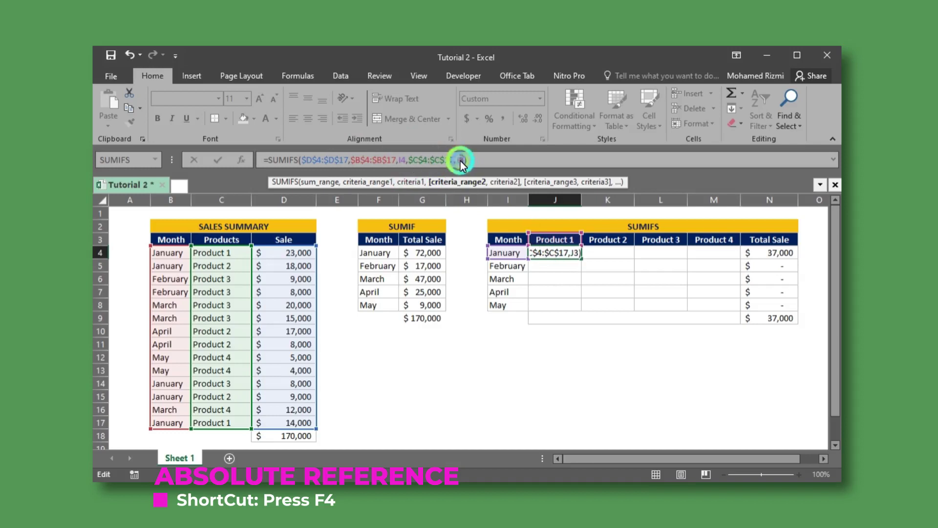
{"action": "double_click", "coordinate": [459, 160]}
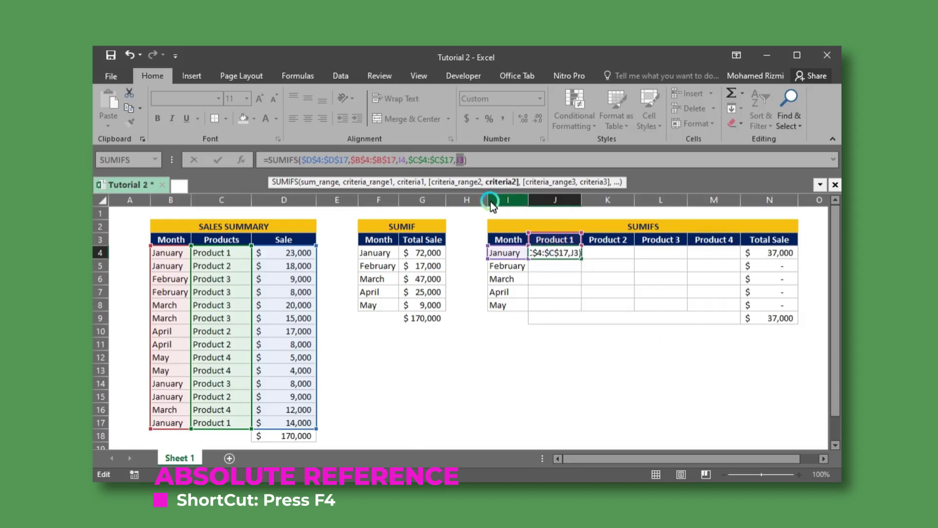
{"action": "key", "text": "alt"}
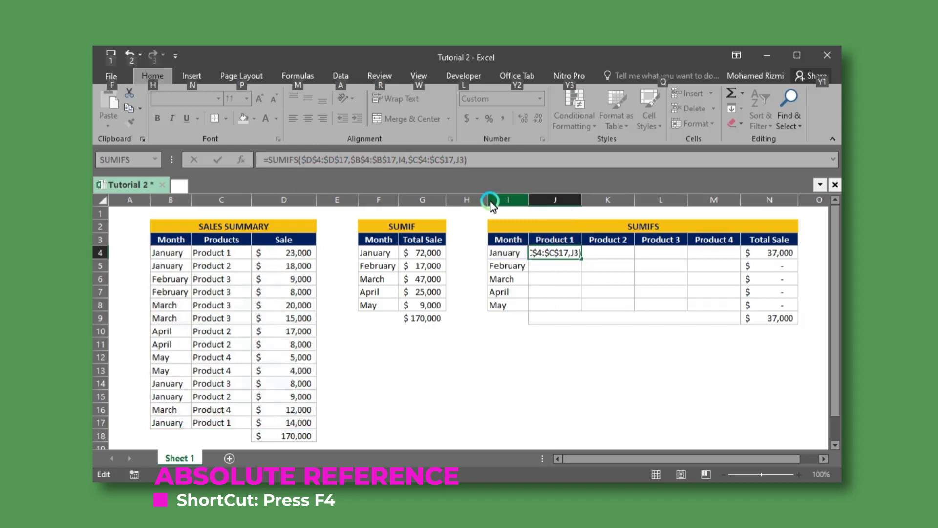
{"action": "left_click", "coordinate": [465, 160]}
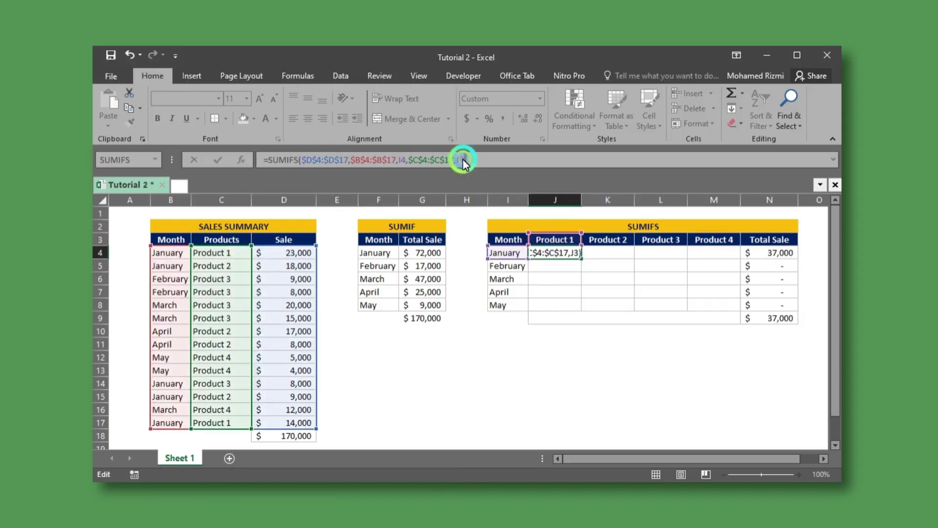
{"action": "left_click_drag", "start_coordinate": [463, 159], "coordinate": [459, 159]}
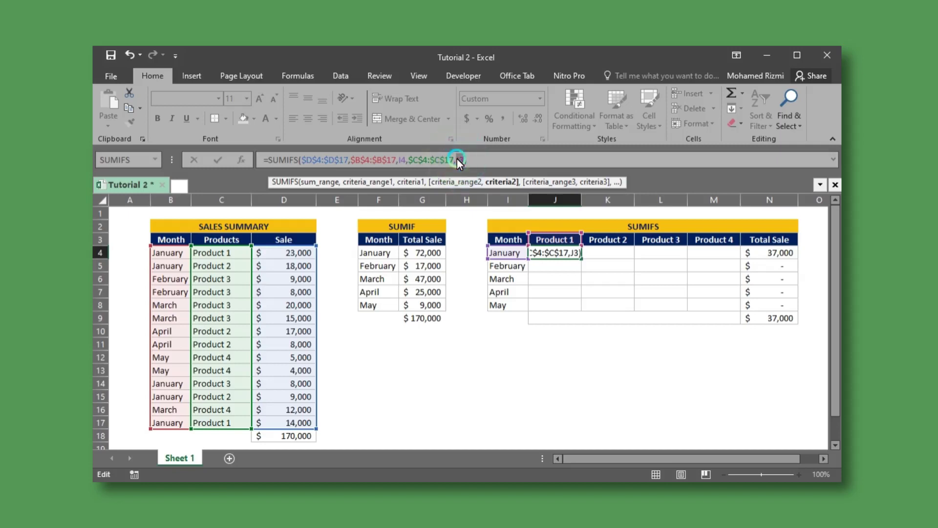
{"action": "key", "text": "F4"}
{"action": "key", "text": "Return"}
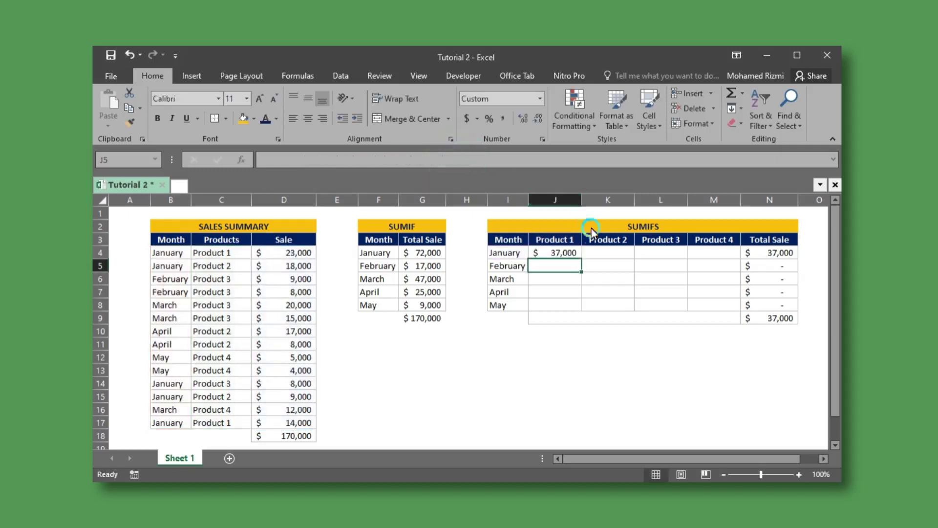
Fill the Product 1 formula down to May and check February's copy shows $ -
{"action": "left_click", "coordinate": [566, 253]}
{"action": "left_click_drag", "start_coordinate": [578, 256], "coordinate": [580, 307]}
{"action": "left_click", "coordinate": [557, 268]}
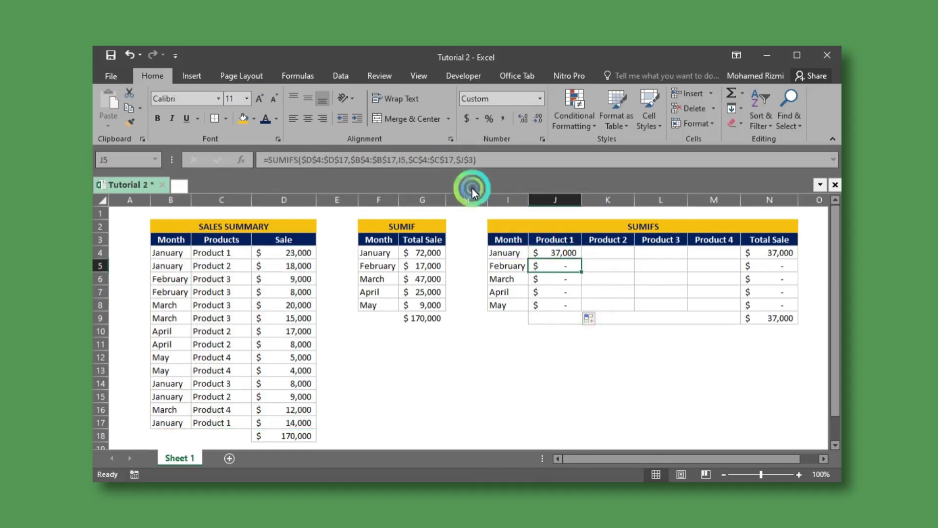
{"action": "left_click", "coordinate": [421, 160]}
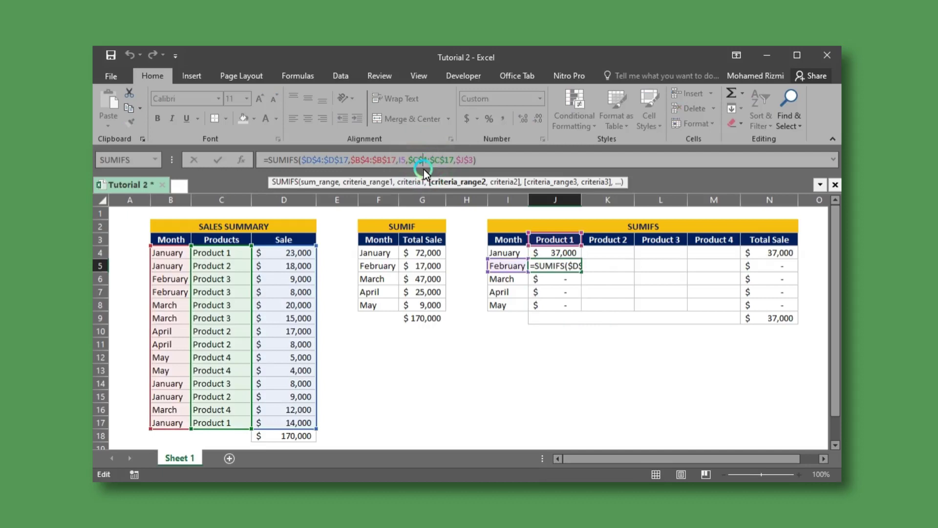
{"action": "key", "text": "Escape"}
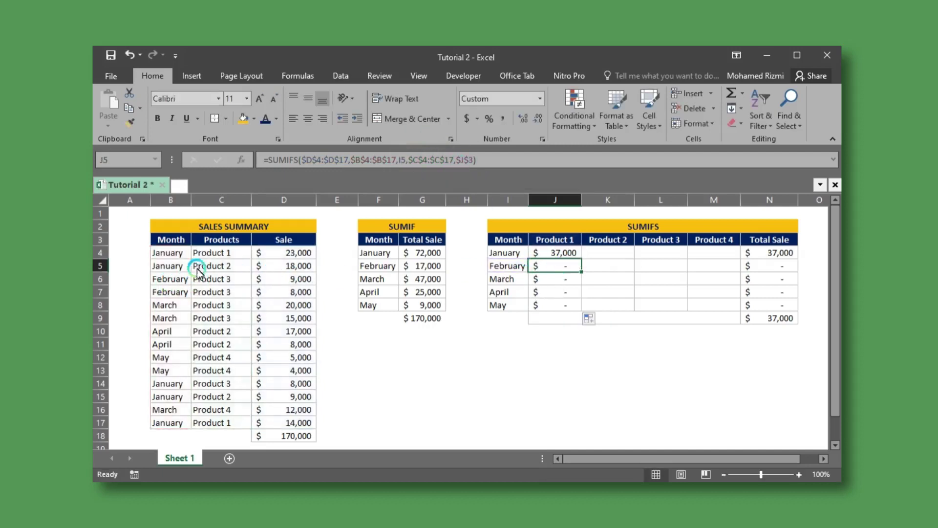
Filter the sales table to February, showing only two Product 3 sales
{"action": "left_click", "coordinate": [181, 239]}
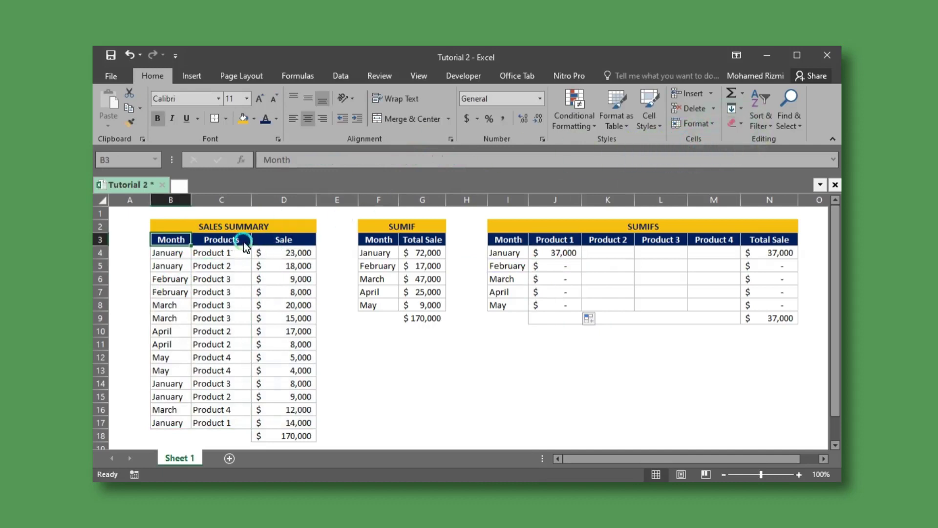
{"action": "left_click_drag", "start_coordinate": [189, 242], "coordinate": [280, 242]}
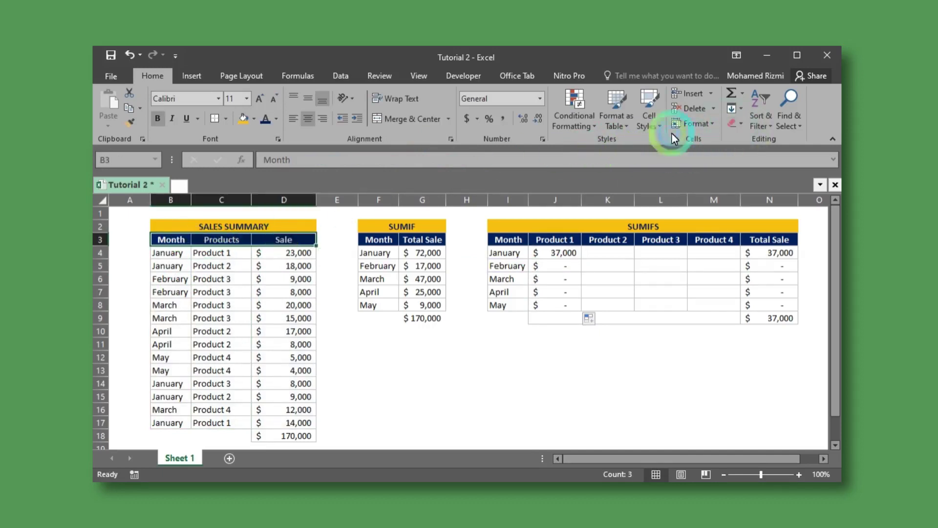
{"action": "left_click", "coordinate": [755, 120]}
{"action": "left_click", "coordinate": [761, 185]}
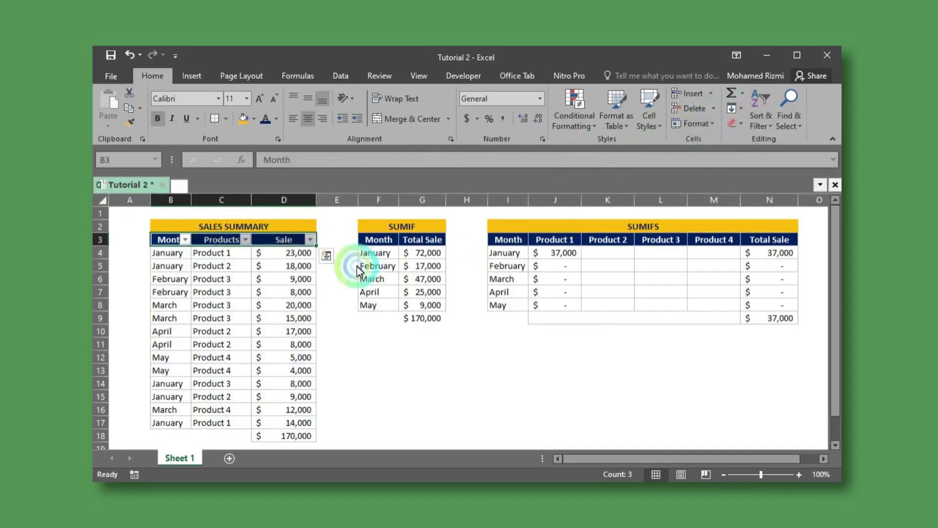
{"action": "left_click", "coordinate": [185, 240]}
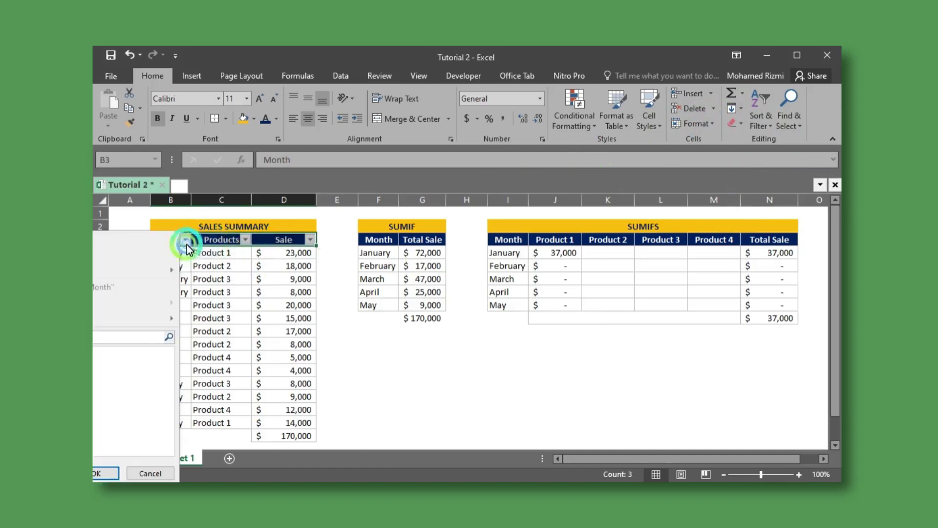
{"action": "left_click", "coordinate": [103, 473]}
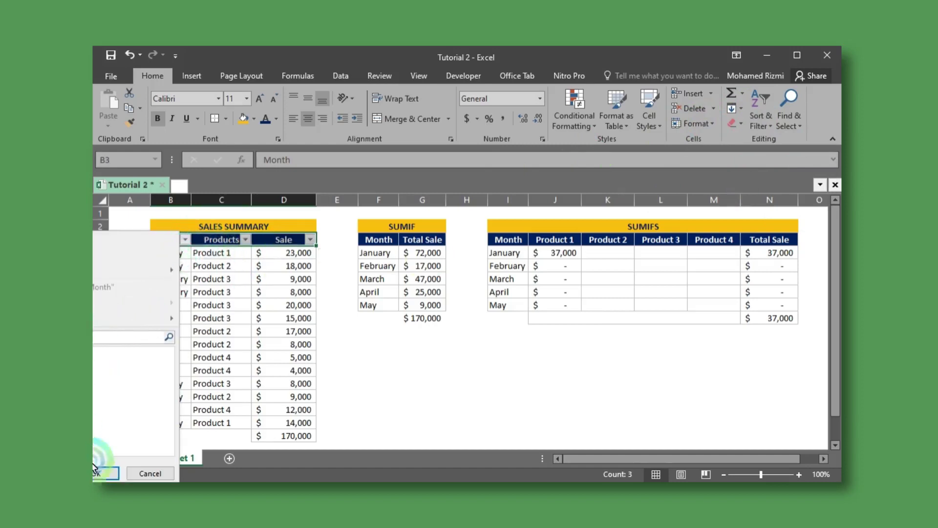
{"action": "left_click_drag", "start_coordinate": [234, 255], "coordinate": [233, 267]}
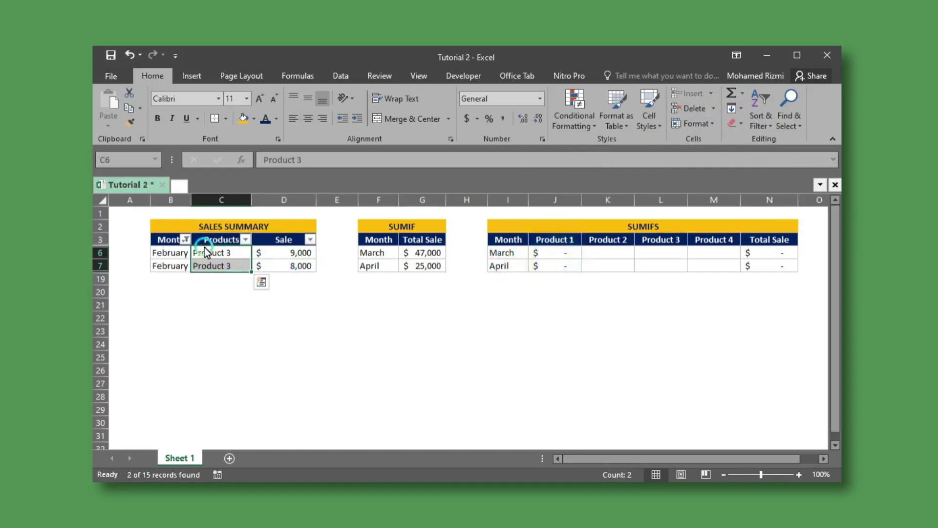
Remove the filter from the sales table so all rows show again
{"action": "left_click", "coordinate": [185, 239]}
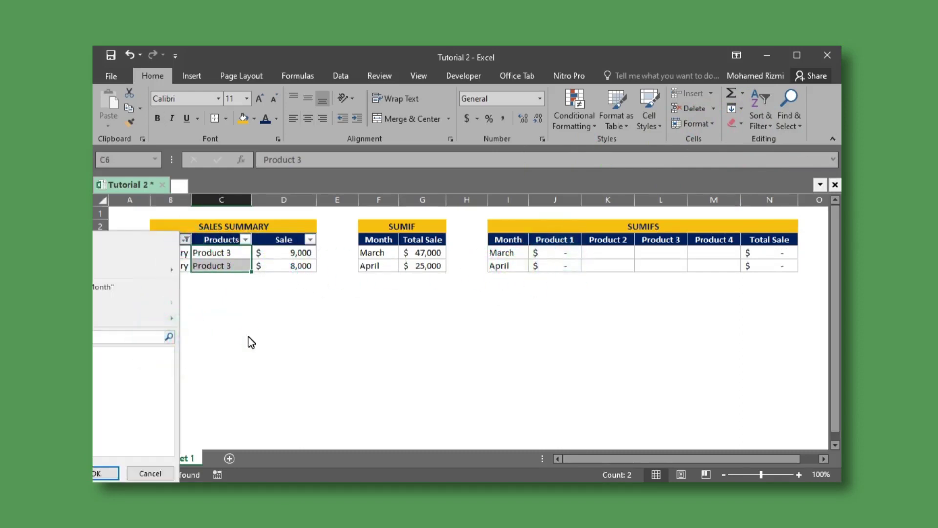
{"action": "left_click", "coordinate": [569, 180]}
{"action": "left_click", "coordinate": [170, 239]}
{"action": "left_click", "coordinate": [490, 177]}
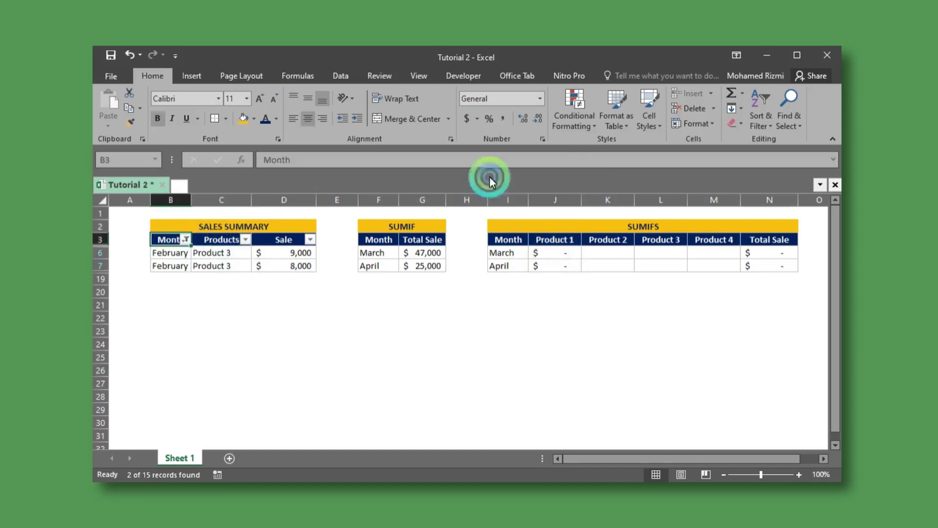
{"action": "left_click", "coordinate": [761, 120]}
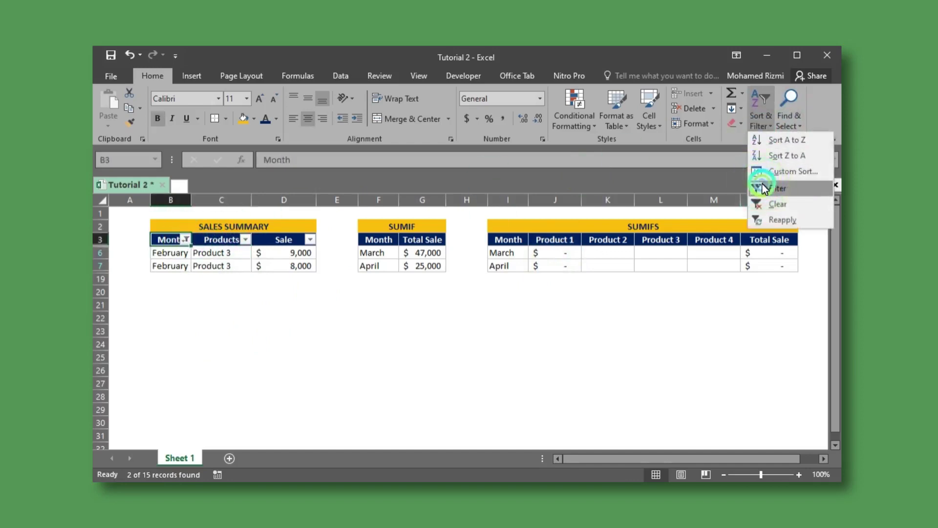
{"action": "left_click", "coordinate": [764, 188]}
{"action": "left_click", "coordinate": [405, 342]}
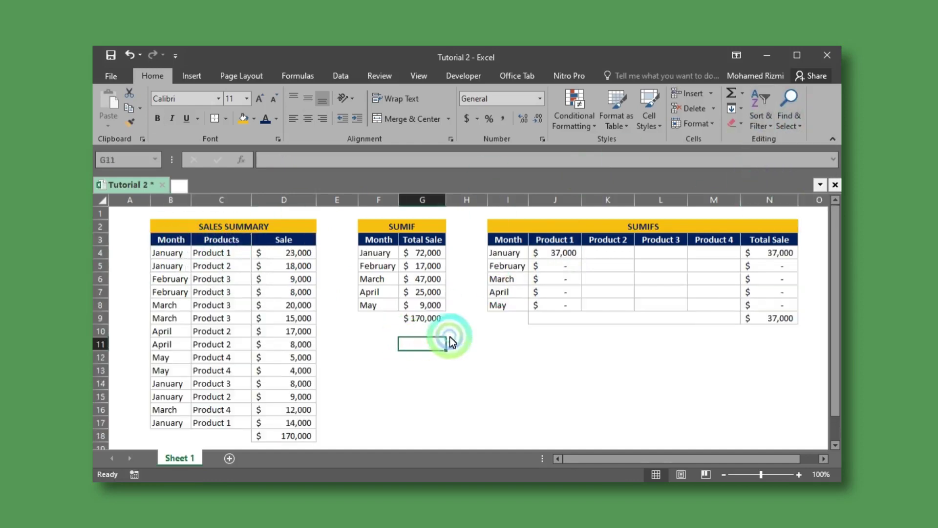
Copy J4's SUMIFS into K4 with criteria I4 and $K$3, giving $27,000 for January
{"action": "left_click", "coordinate": [587, 255]}
{"action": "left_click", "coordinate": [576, 256]}
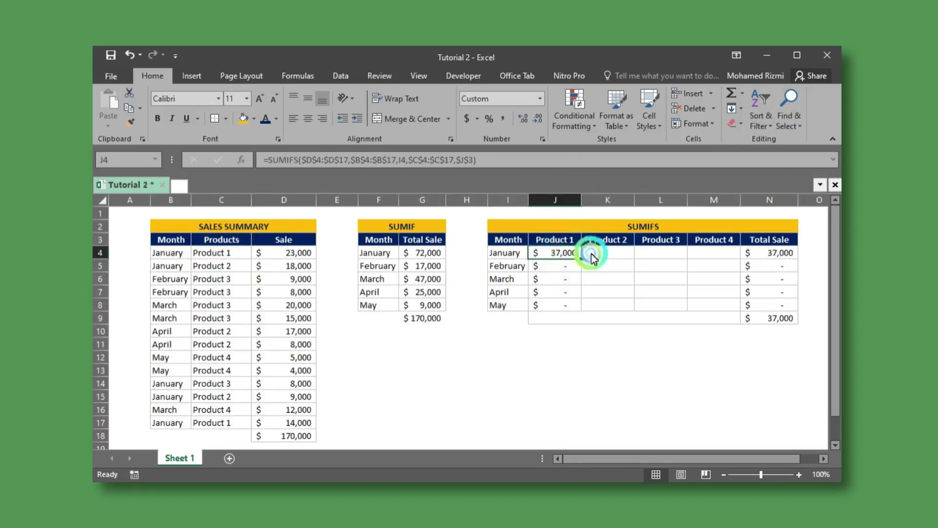
{"action": "left_click_drag", "start_coordinate": [581, 259], "coordinate": [613, 254]}
{"action": "left_click", "coordinate": [613, 254]}
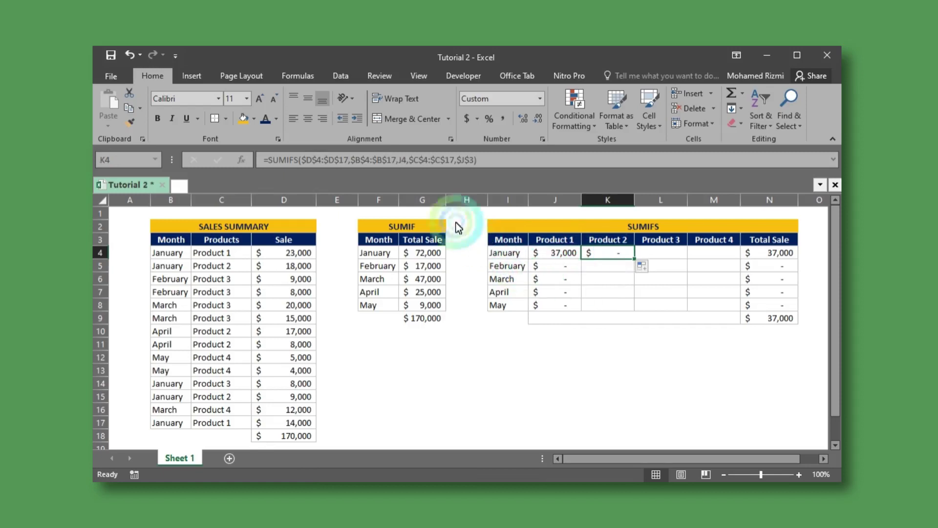
{"action": "left_click", "coordinate": [413, 160]}
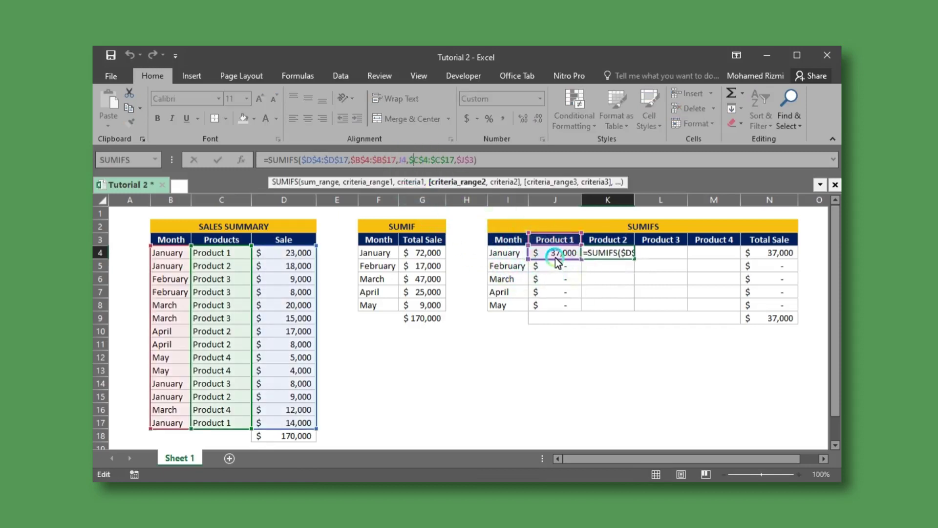
{"action": "left_click_drag", "start_coordinate": [556, 260], "coordinate": [519, 260]}
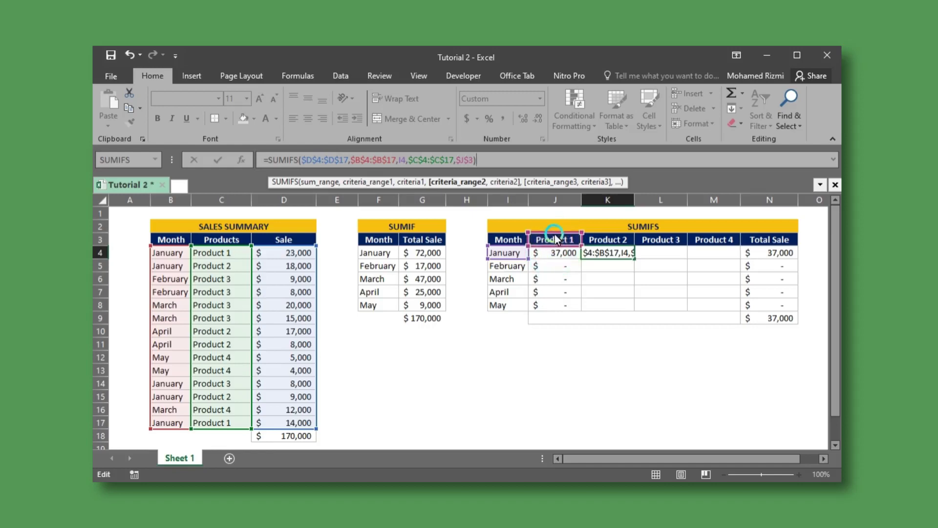
{"action": "left_click_drag", "start_coordinate": [555, 238], "coordinate": [591, 240]}
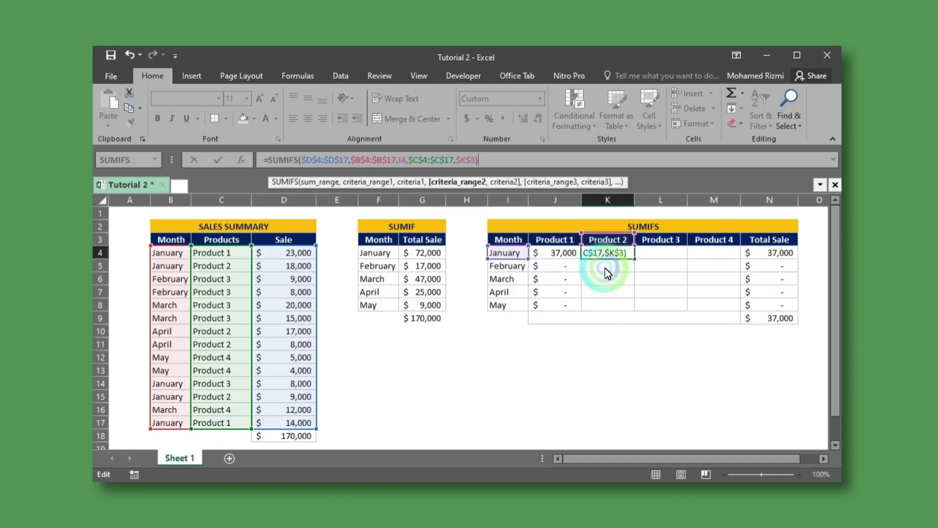
{"action": "key", "text": "Return"}
Fill K4's formula down through May and copy it right into L4
{"action": "left_click", "coordinate": [624, 257]}
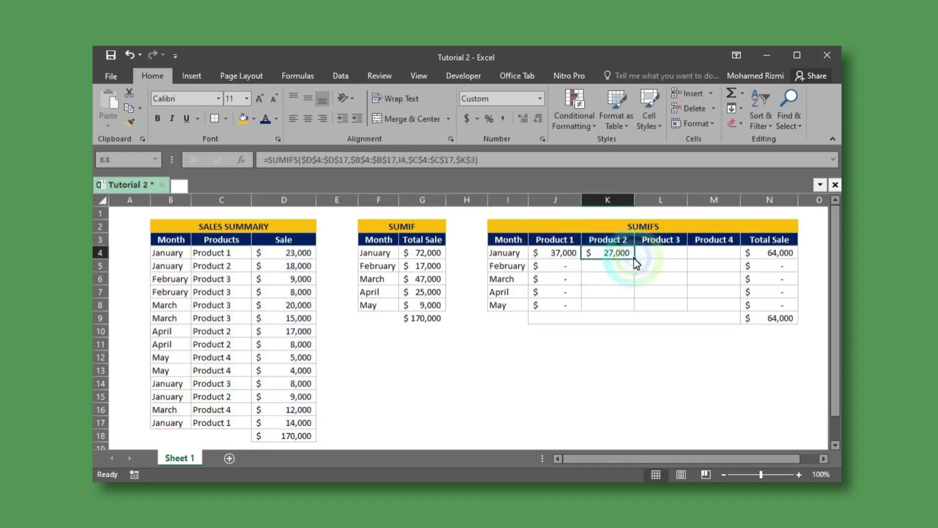
{"action": "left_click", "coordinate": [424, 161]}
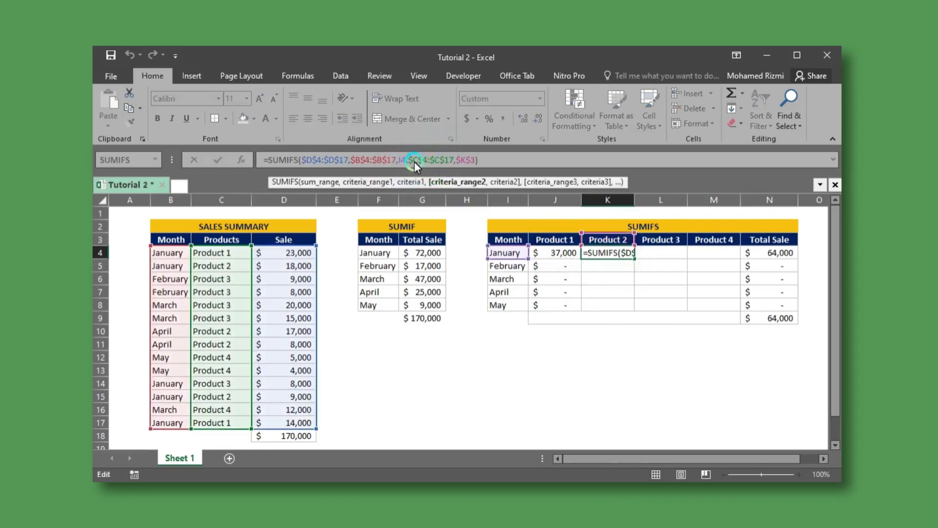
{"action": "left_click", "coordinate": [549, 209]}
{"action": "left_click", "coordinate": [629, 257]}
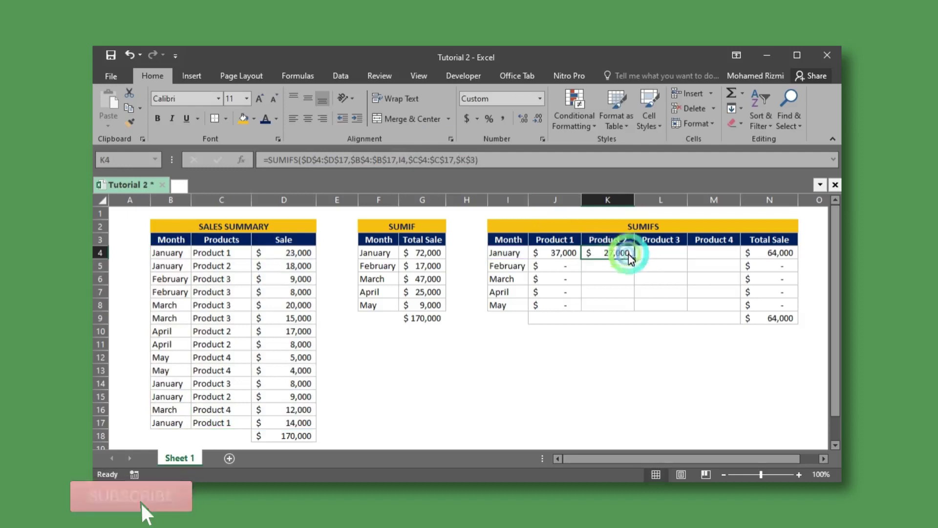
{"action": "left_click_drag", "start_coordinate": [634, 260], "coordinate": [631, 307]}
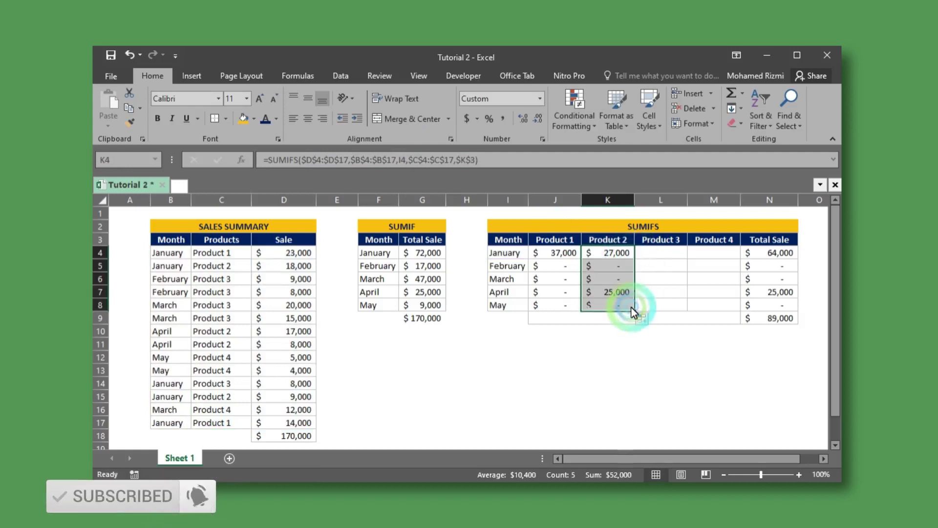
{"action": "left_click", "coordinate": [623, 254]}
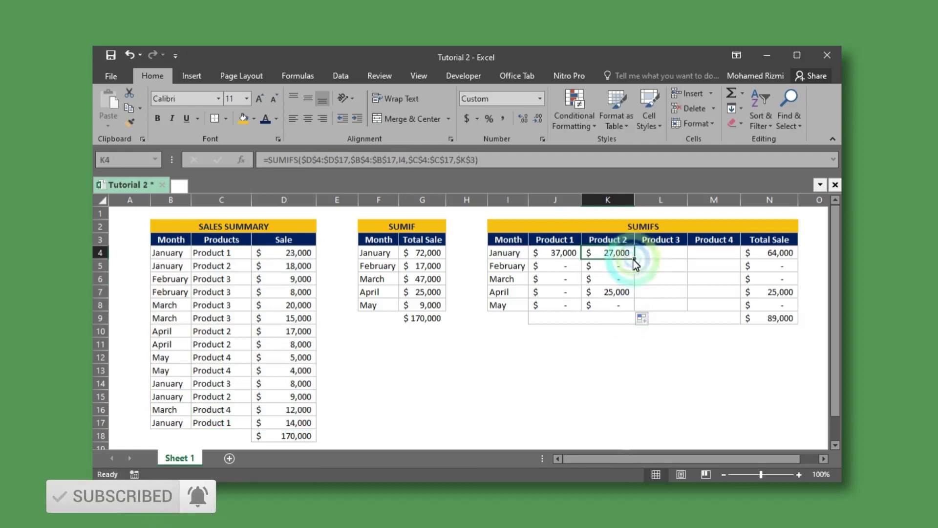
{"action": "left_click_drag", "start_coordinate": [634, 260], "coordinate": [660, 254]}
Point L4's SUMIFS criteria at the Product 3 header and I4, then fill it down to row 8
{"action": "left_click", "coordinate": [659, 256]}
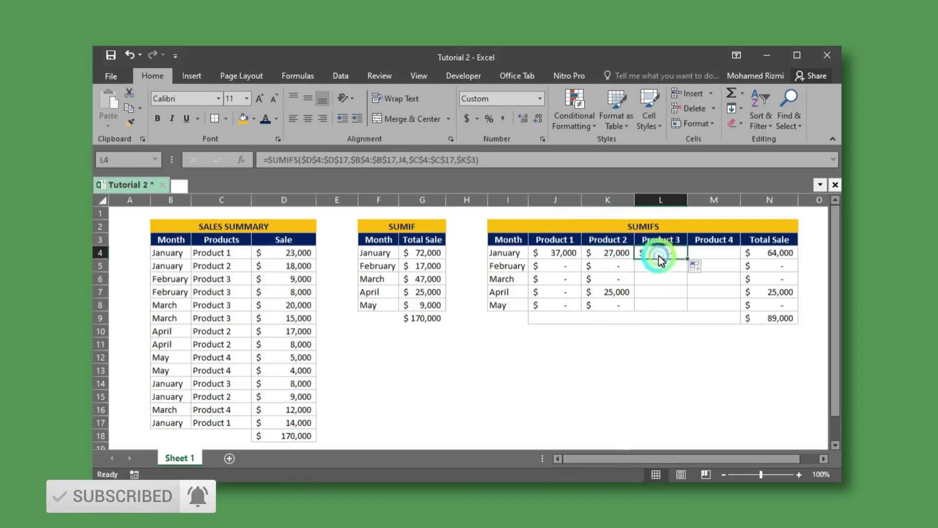
{"action": "left_click", "coordinate": [459, 178]}
{"action": "left_click", "coordinate": [441, 163]}
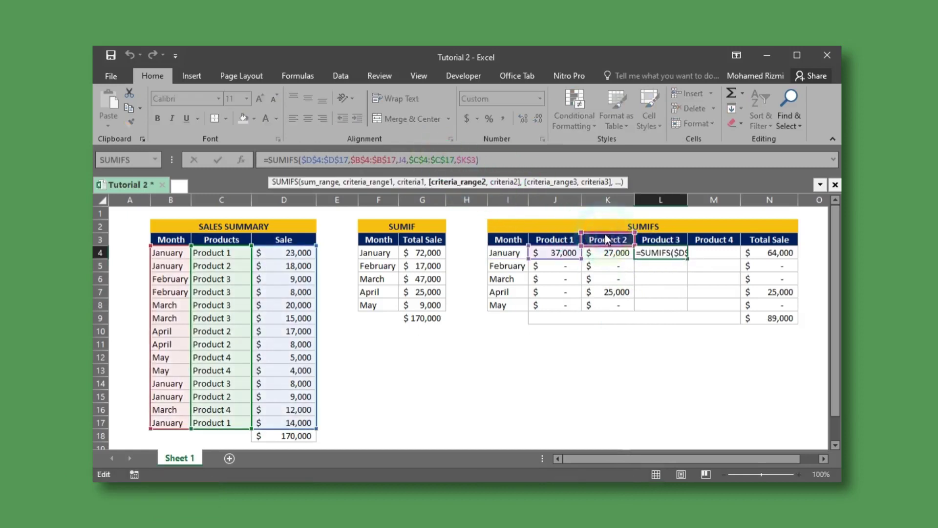
{"action": "left_click_drag", "start_coordinate": [604, 233], "coordinate": [658, 241]}
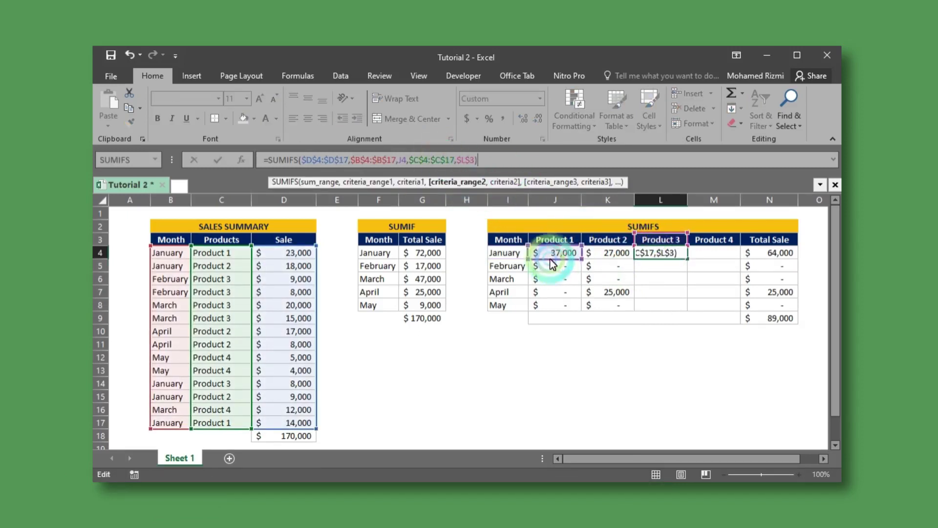
{"action": "left_click_drag", "start_coordinate": [550, 259], "coordinate": [503, 261]}
{"action": "key", "text": "Return"}
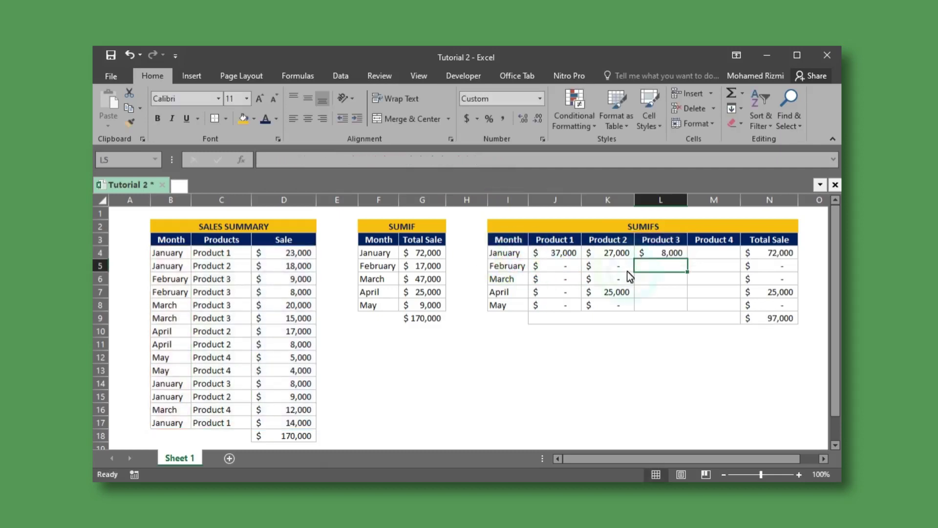
{"action": "left_click", "coordinate": [650, 253]}
{"action": "left_click_drag", "start_coordinate": [686, 260], "coordinate": [680, 310]}
Copy L4's formula into M4 and repoint its criteria to the Product 4 header and I4
{"action": "left_click", "coordinate": [704, 258]}
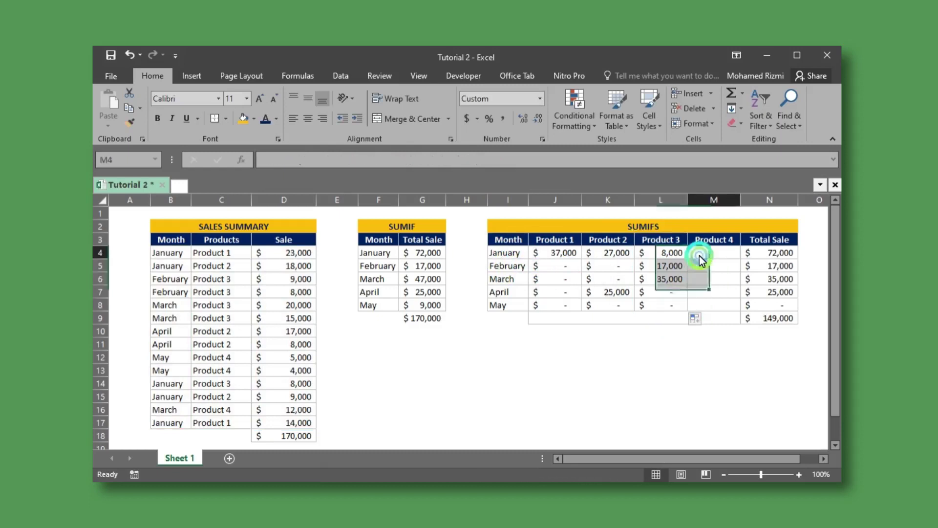
{"action": "left_click", "coordinate": [670, 253]}
{"action": "left_click_drag", "start_coordinate": [688, 259], "coordinate": [718, 258]}
{"action": "left_click", "coordinate": [714, 253]}
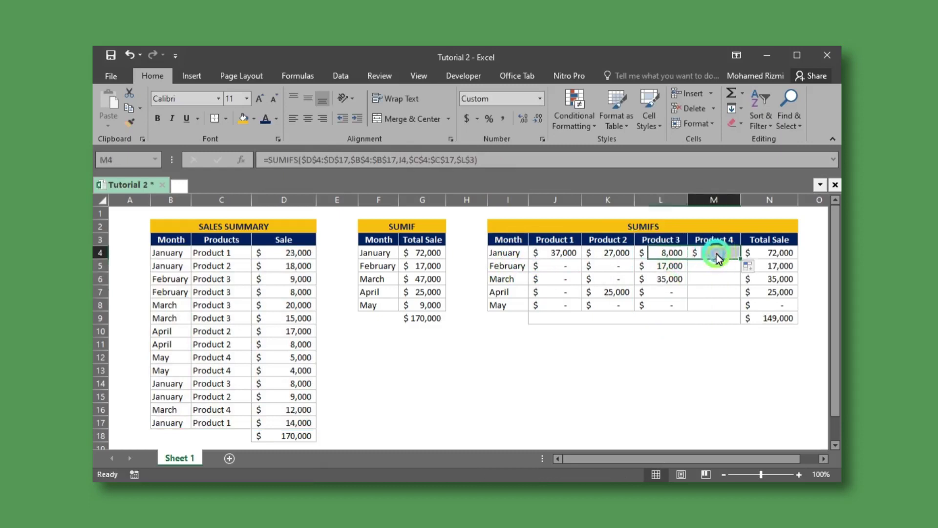
{"action": "left_click", "coordinate": [453, 162]}
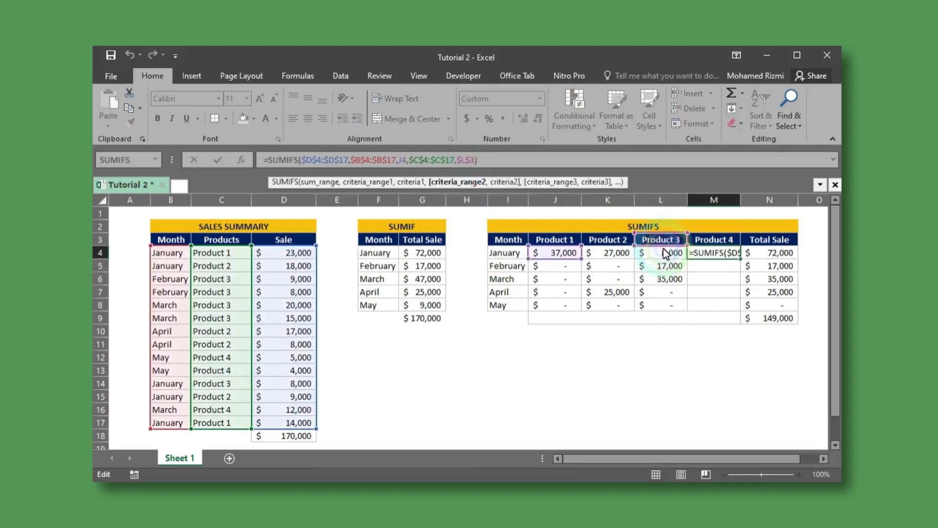
{"action": "left_click_drag", "start_coordinate": [663, 246], "coordinate": [700, 248]}
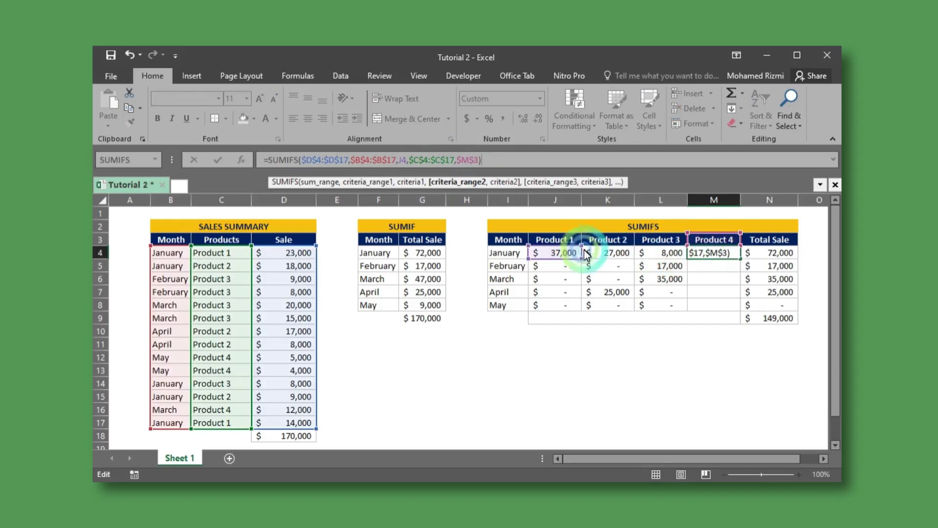
{"action": "left_click_drag", "start_coordinate": [527, 255], "coordinate": [515, 256]}
{"action": "key", "text": "Return"}
Fill M4's formula down through May and check the $170,000 grand total in N9
{"action": "left_click", "coordinate": [724, 253]}
{"action": "left_click_drag", "start_coordinate": [740, 259], "coordinate": [697, 319]}
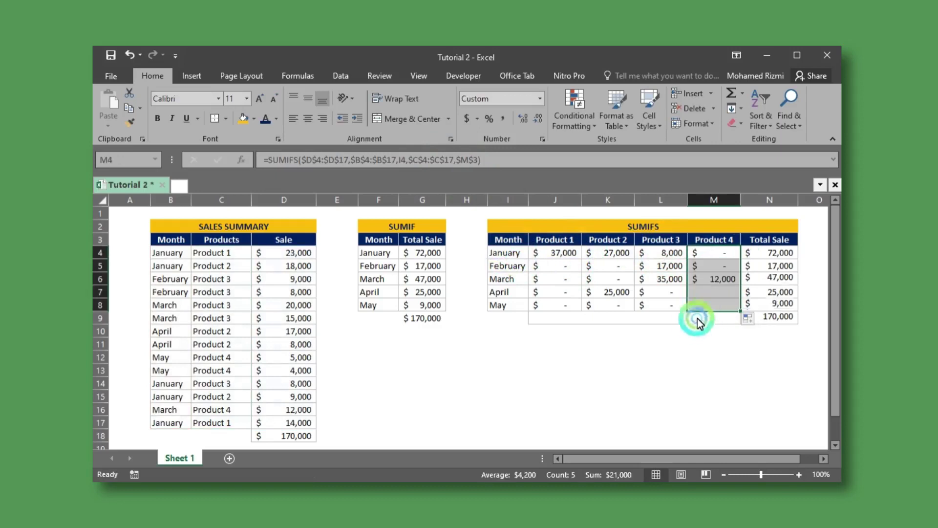
{"action": "left_click", "coordinate": [655, 321]}
{"action": "left_click", "coordinate": [773, 321]}
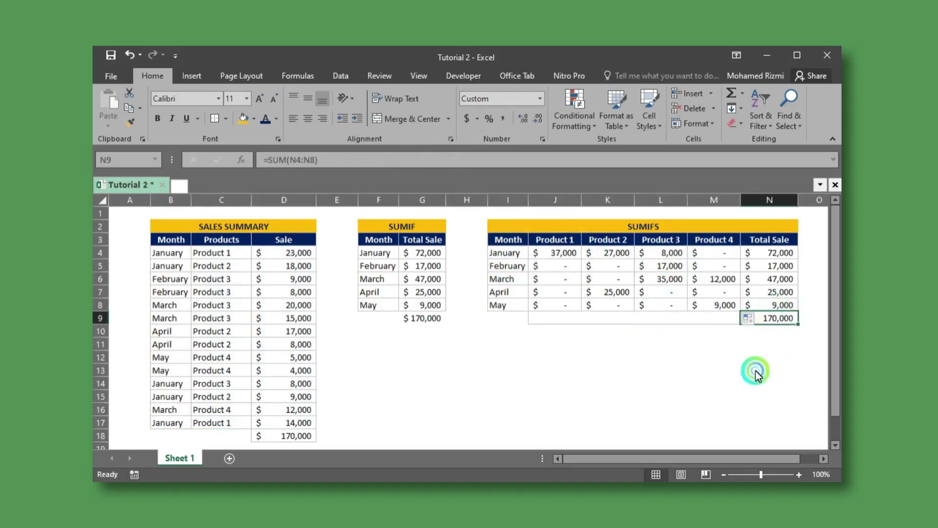
{"action": "left_click", "coordinate": [756, 370]}
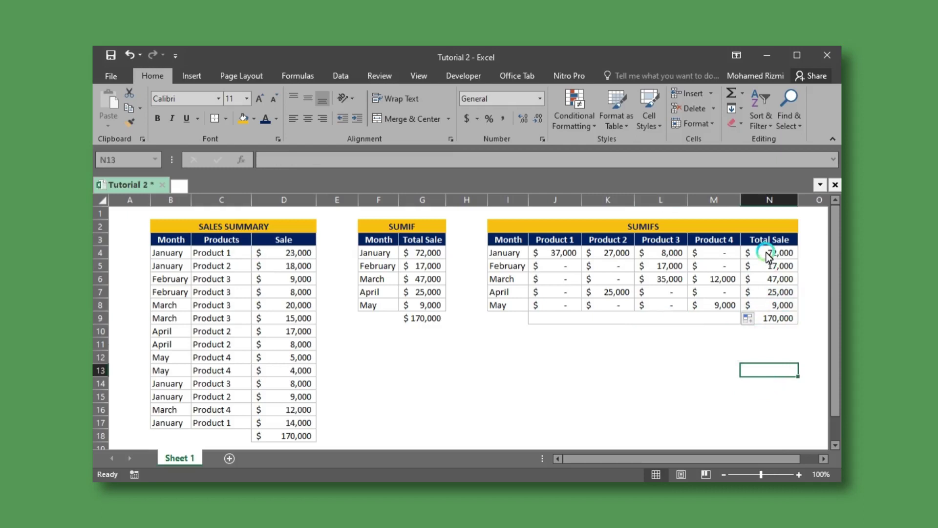
{"action": "left_click_drag", "start_coordinate": [768, 255], "coordinate": [768, 313]}
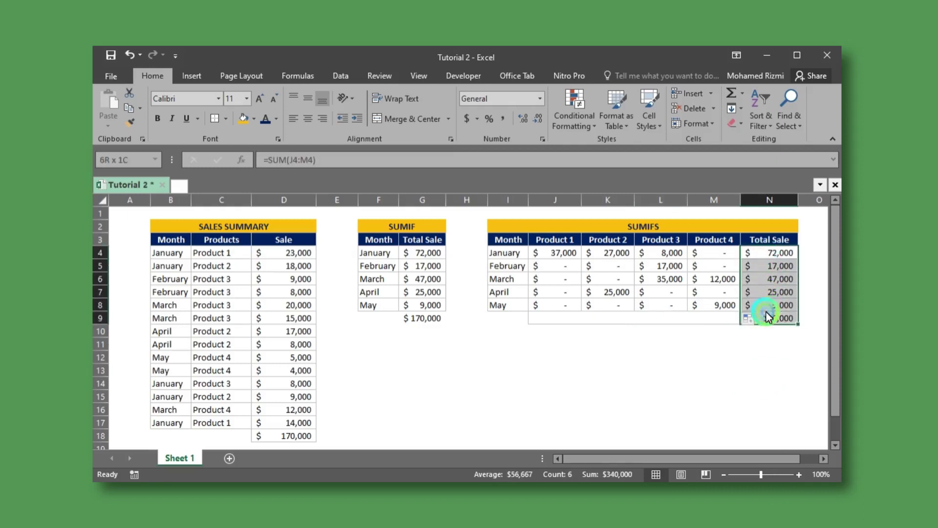
{"action": "left_click", "coordinate": [771, 319]}
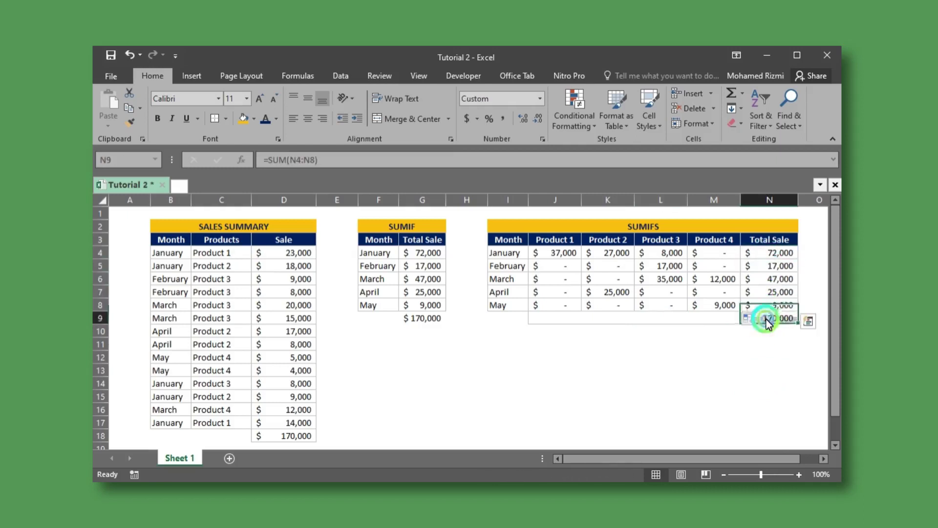
{"action": "left_click", "coordinate": [437, 321]}
{"action": "left_click", "coordinate": [299, 435]}
{"action": "left_click", "coordinate": [299, 435]}
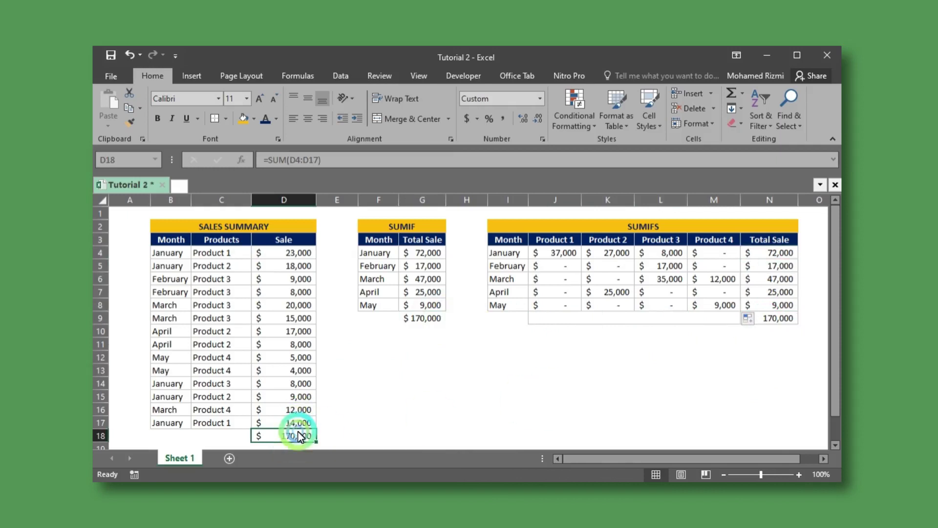